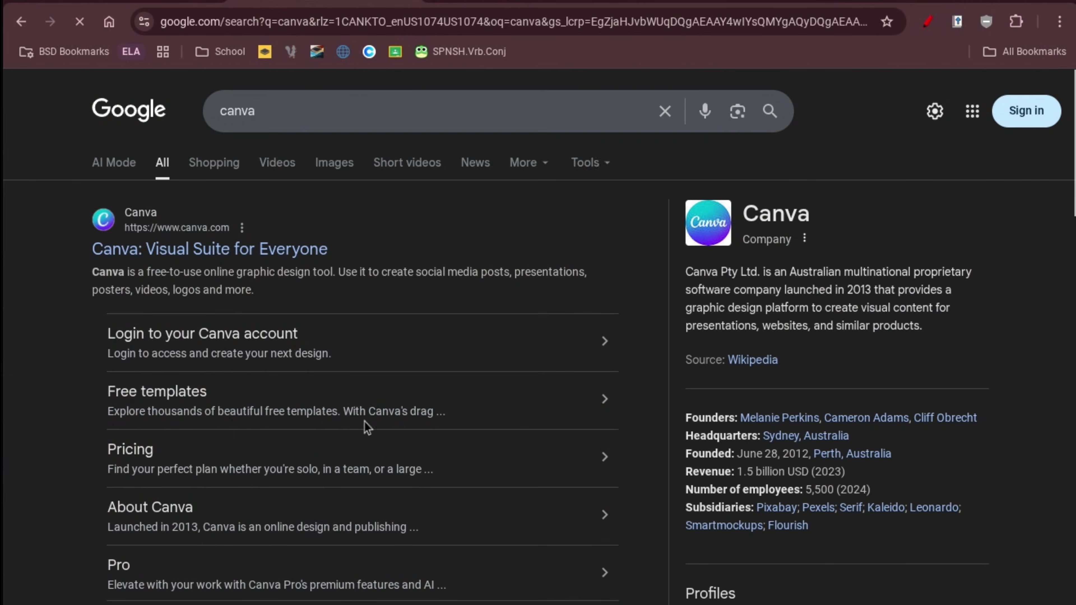
Open Canva and start a custom-size design with width 1600 and height 400 px.
{"action": "left_click", "coordinate": [230, 257]}
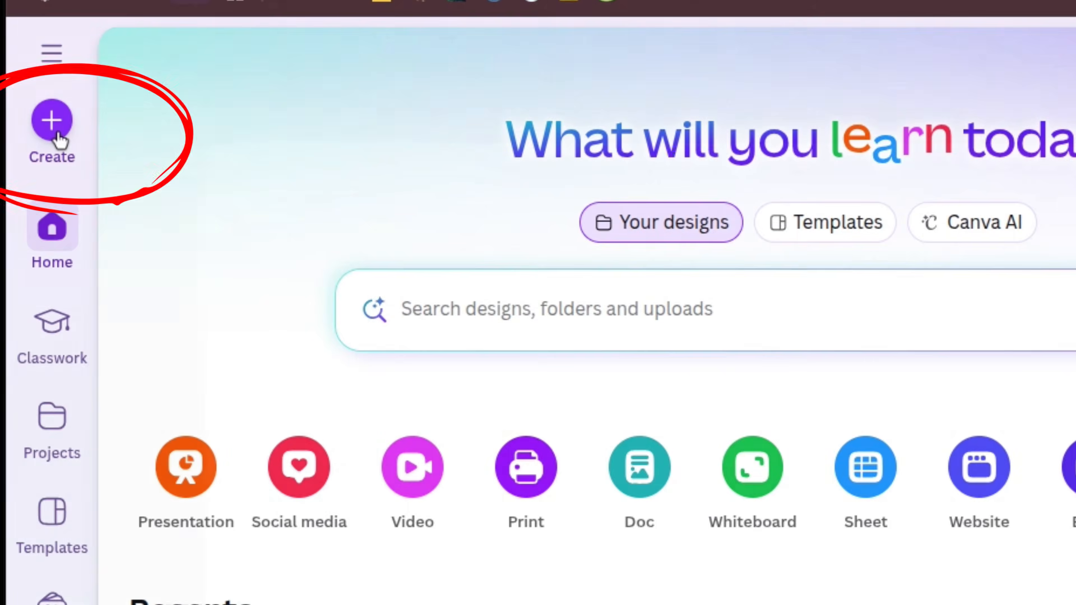
{"action": "left_click", "coordinate": [38, 146]}
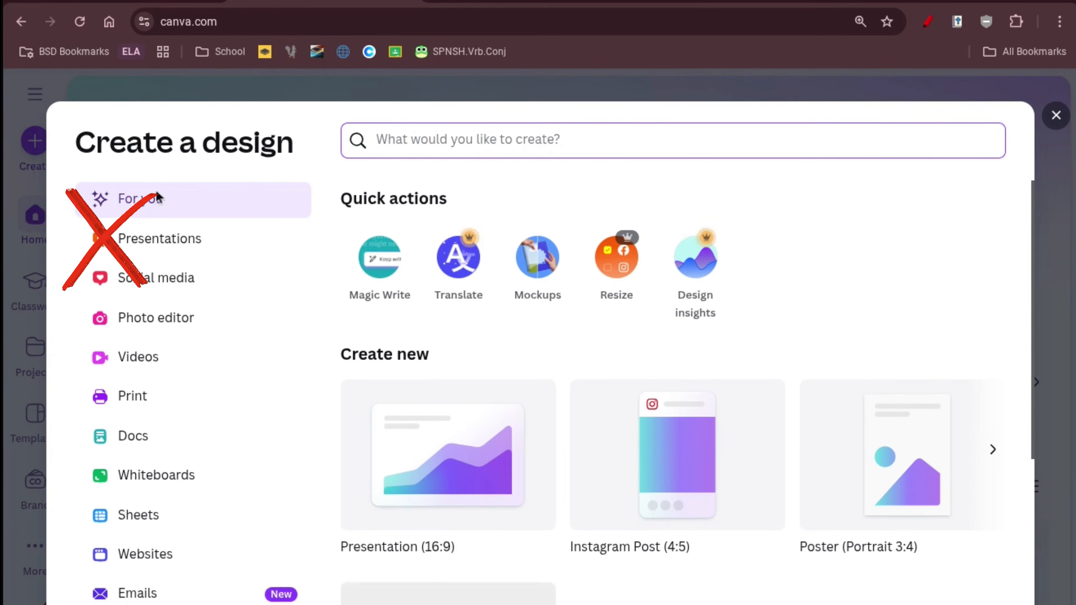
{"action": "scroll", "coordinate": [161, 242], "scroll_direction": "down", "scroll_amount": 1}
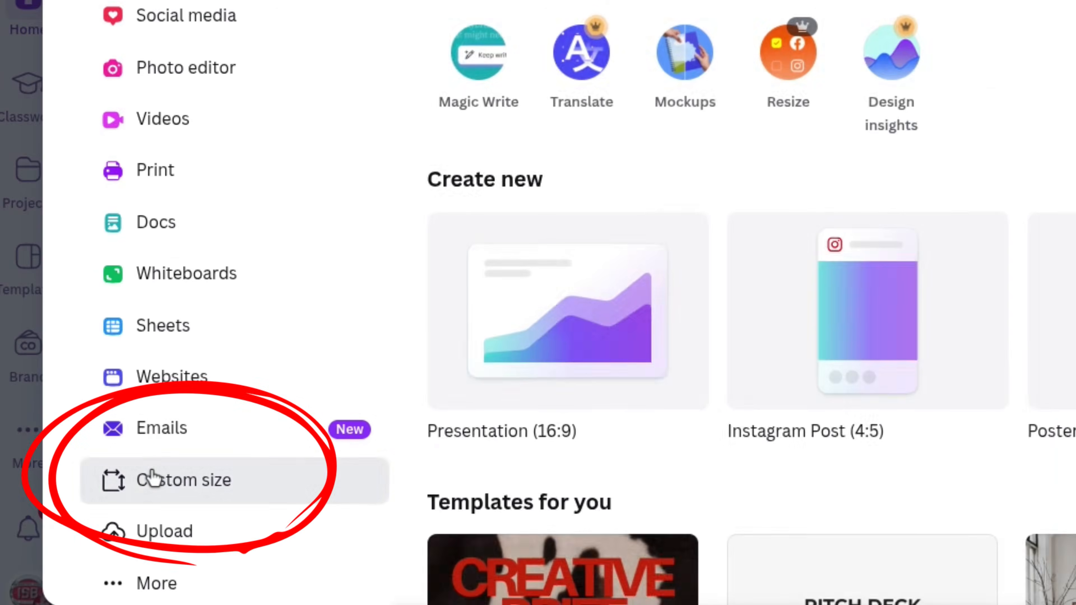
{"action": "left_click", "coordinate": [129, 583]}
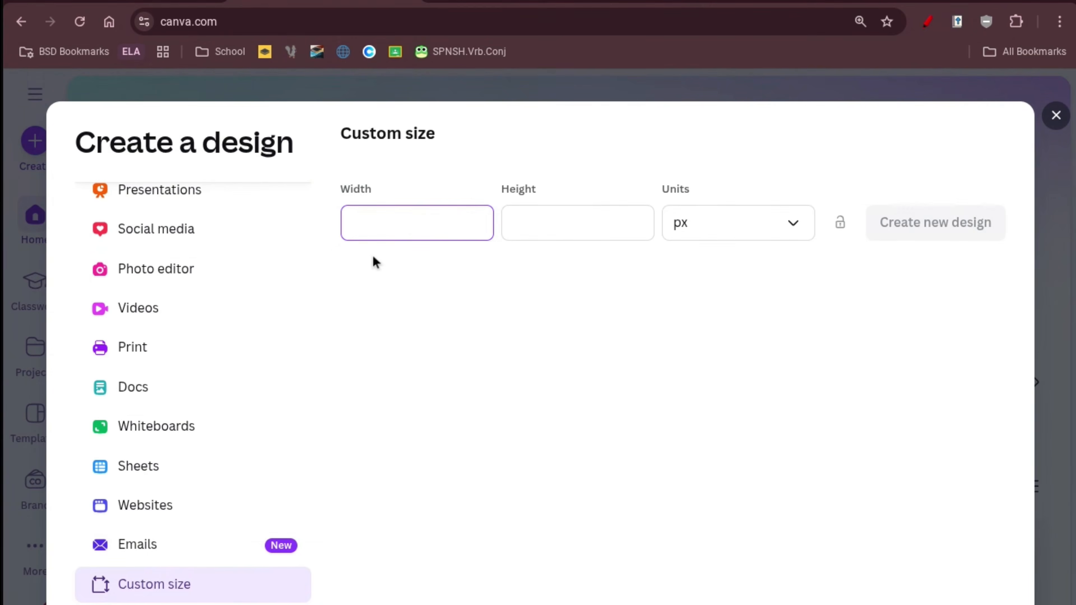
{"action": "type", "text": "1600"}
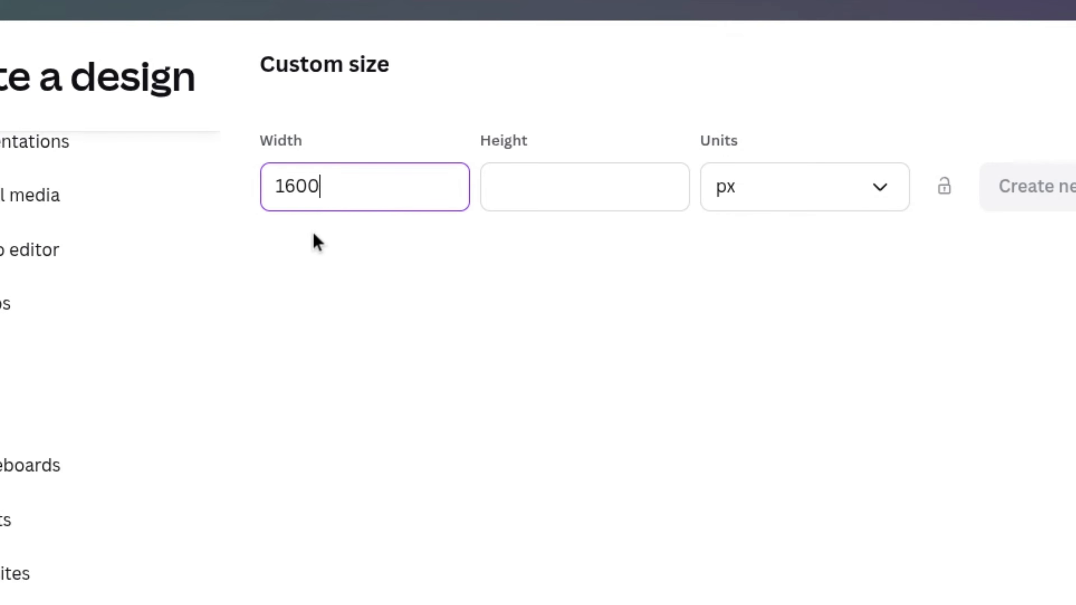
{"action": "left_click", "coordinate": [548, 198]}
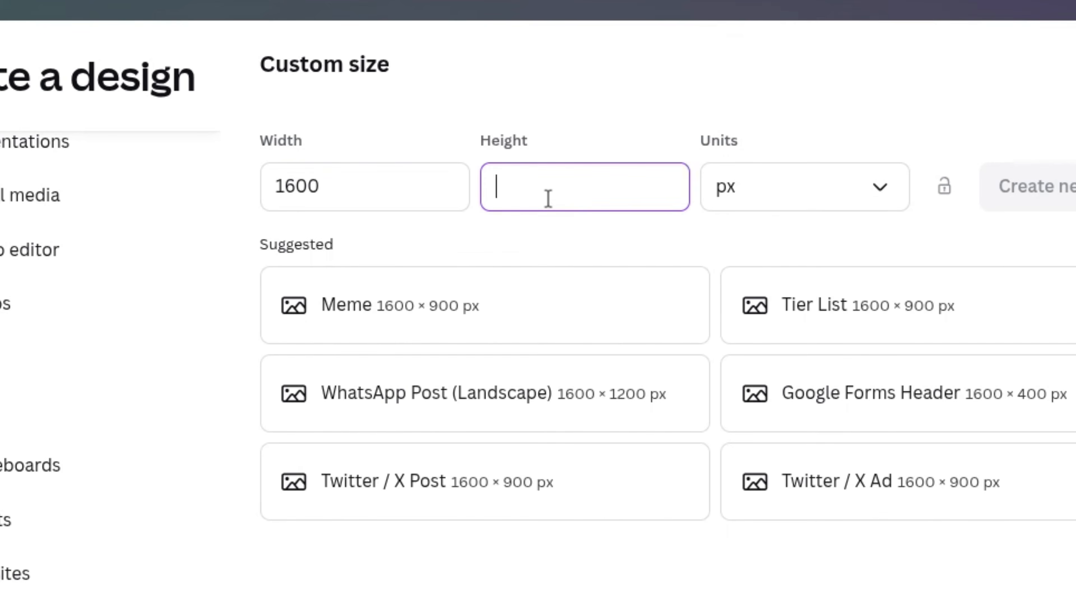
{"action": "type", "text": "400"}
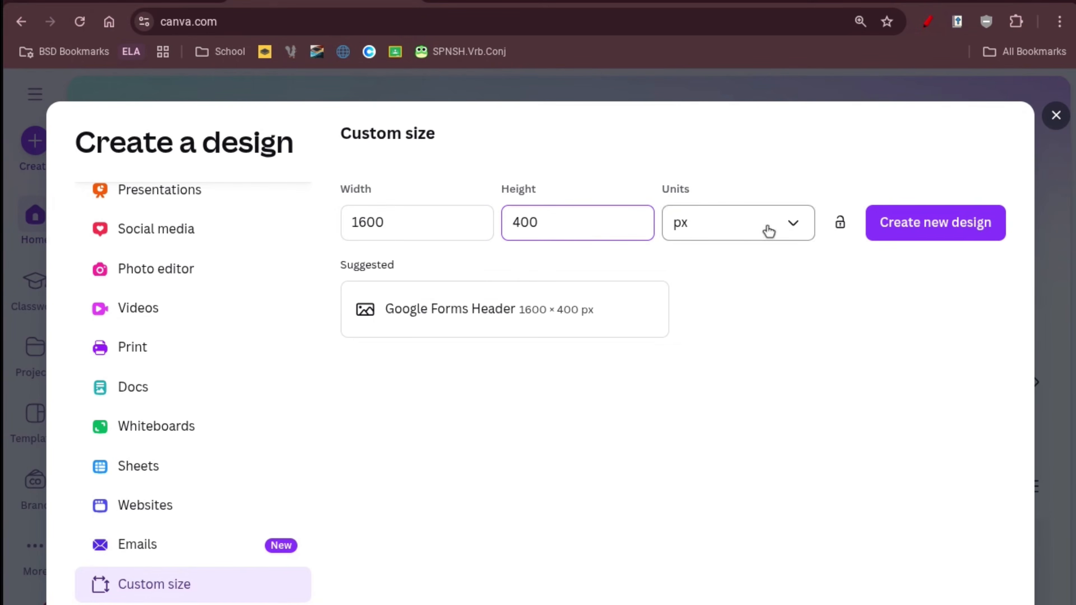
Create the 1600 × 400 design and apply the dark coffee-and-laptop banner template to Page 3.
{"action": "left_click", "coordinate": [869, 239]}
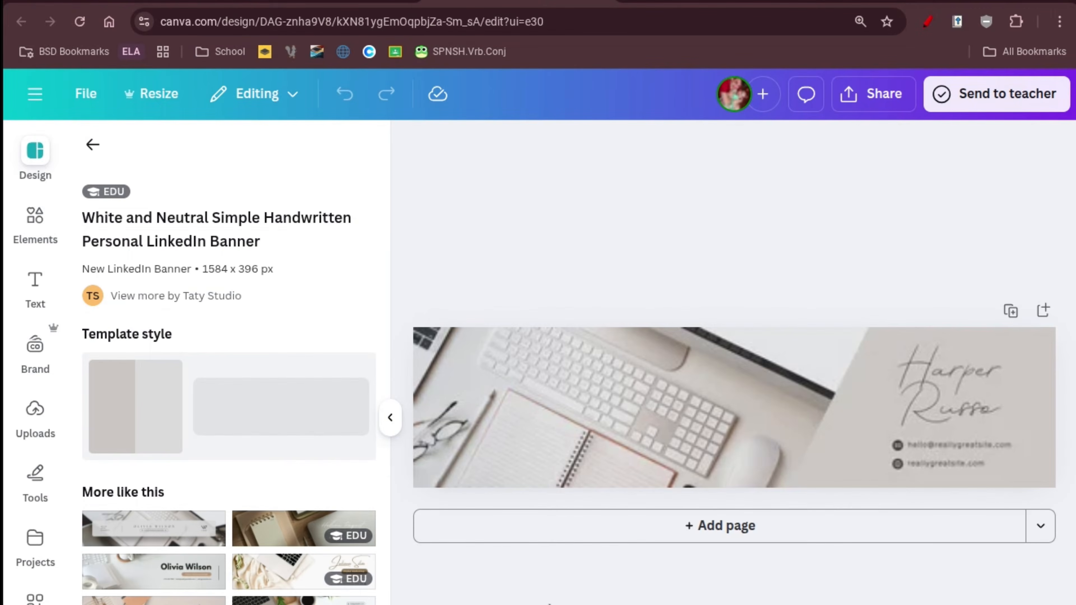
{"action": "left_click", "coordinate": [93, 146]}
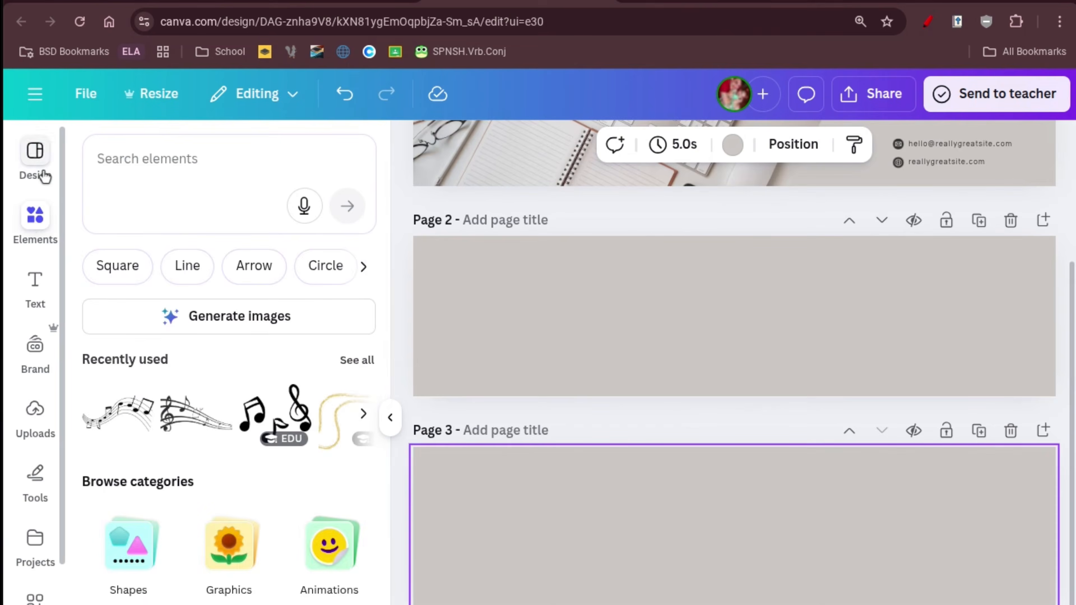
{"action": "left_click", "coordinate": [39, 173]}
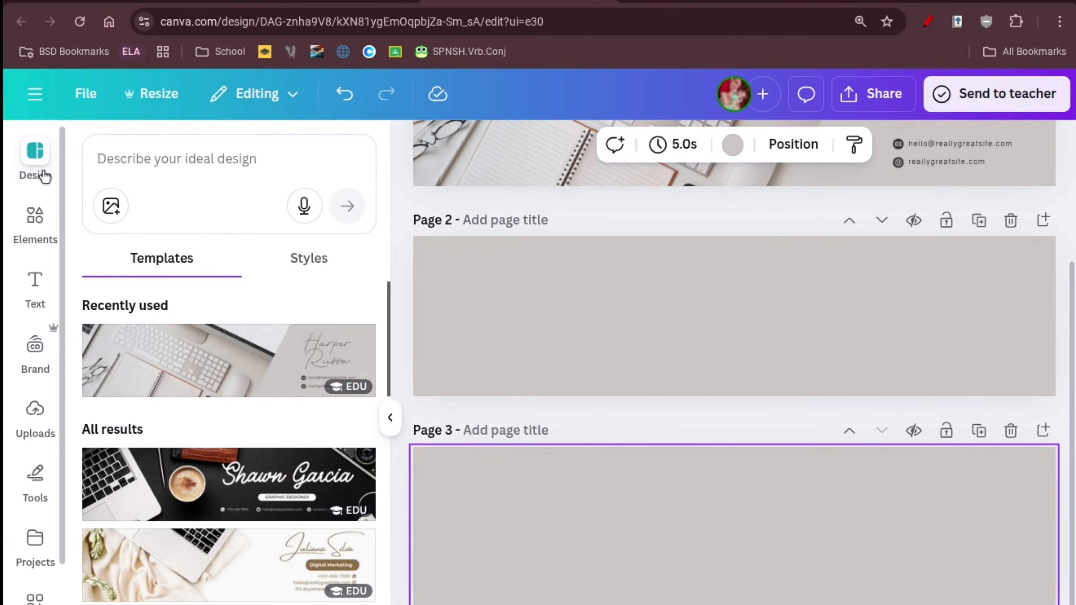
{"action": "left_click", "coordinate": [267, 472]}
Apply the white laptop-and-coffee banner template to Page 2 and hide the side panel.
{"action": "left_click", "coordinate": [547, 393]}
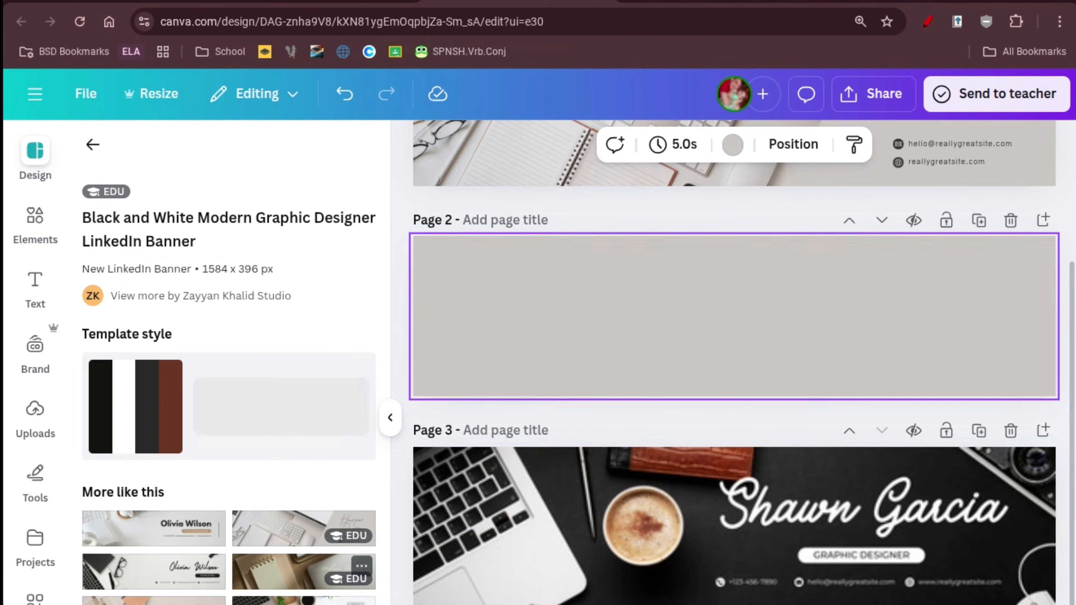
{"action": "left_click", "coordinate": [303, 601]}
{"action": "left_click", "coordinate": [595, 471]}
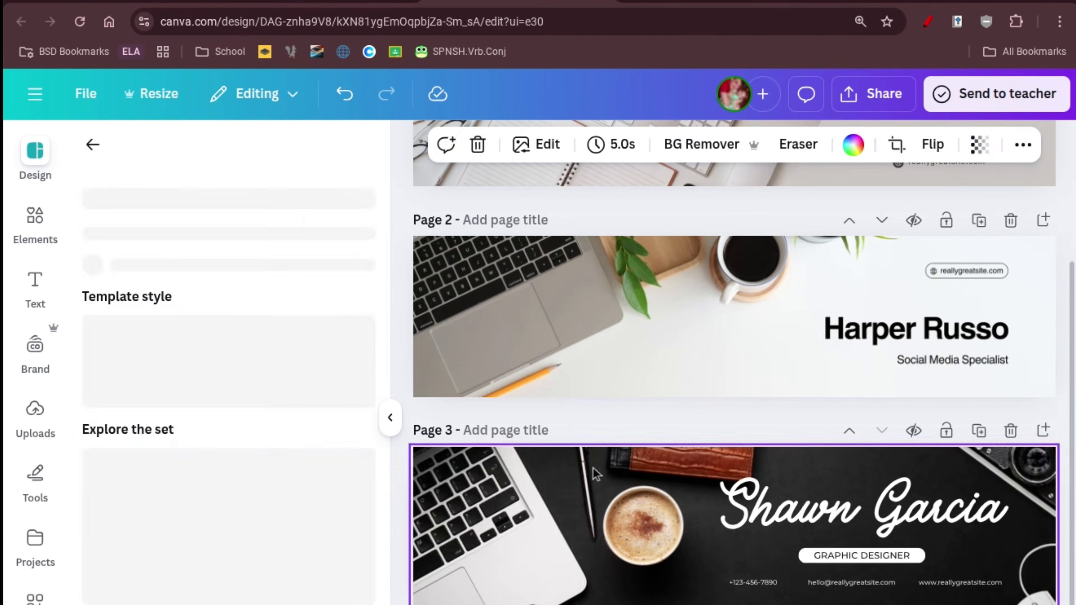
{"action": "left_click", "coordinate": [1061, 207]}
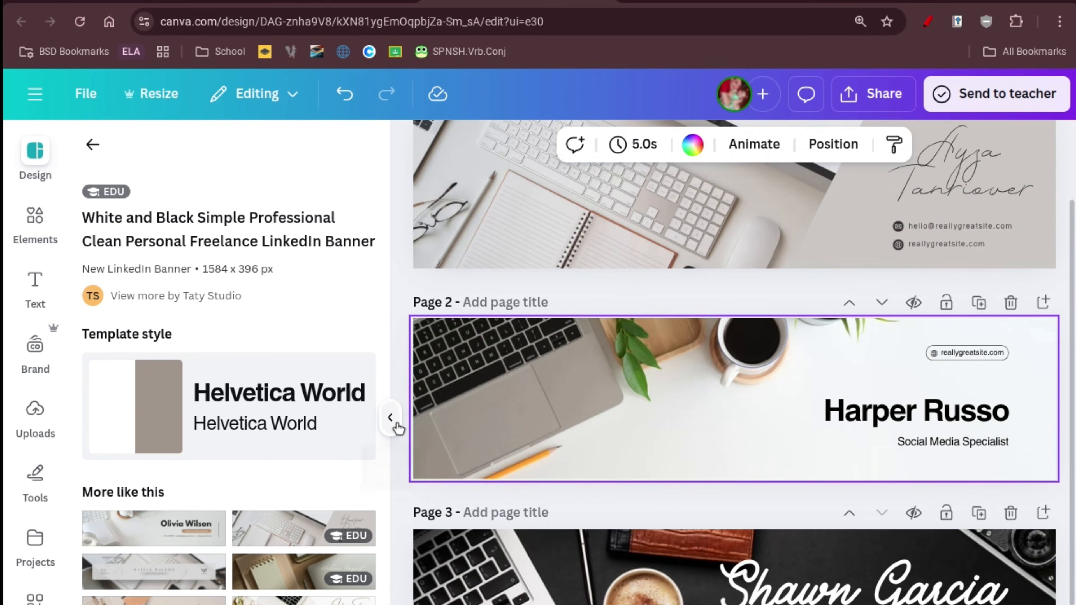
{"action": "left_click", "coordinate": [397, 423]}
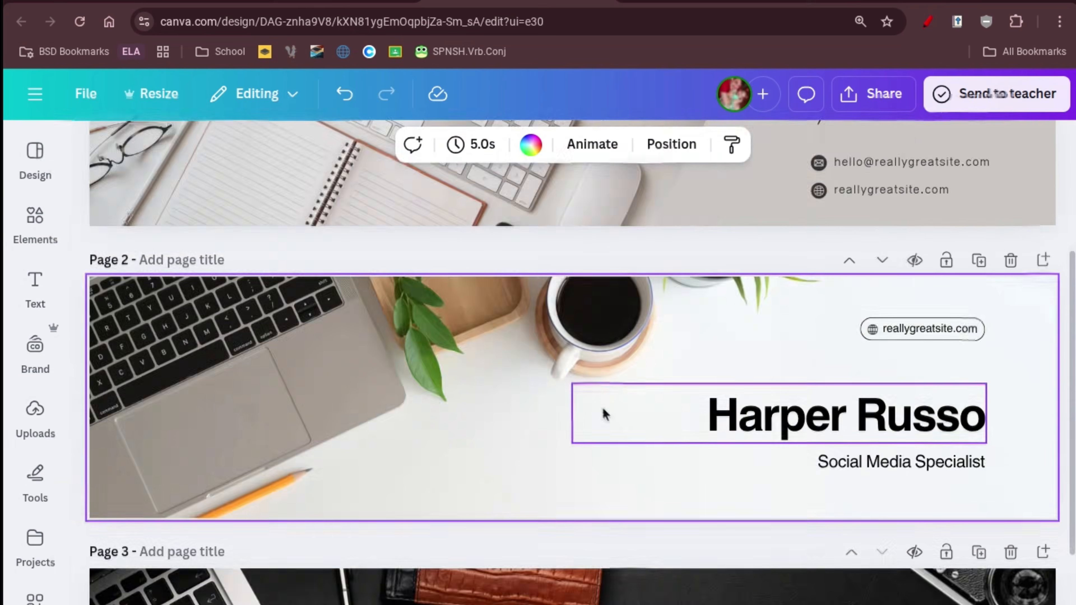
{"action": "scroll", "coordinate": [602, 413], "scroll_direction": "up", "scroll_amount": 5}
{"action": "scroll", "coordinate": [604, 413], "scroll_direction": "down", "scroll_amount": 5}
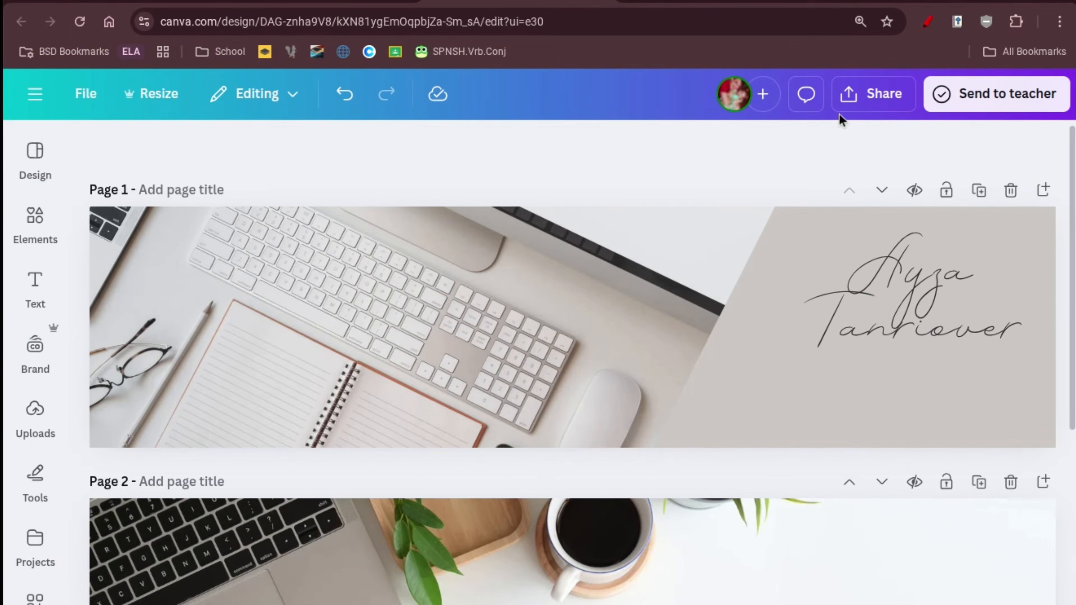
Download only Page 1 of the design as a PNG.
{"action": "left_click", "coordinate": [874, 93]}
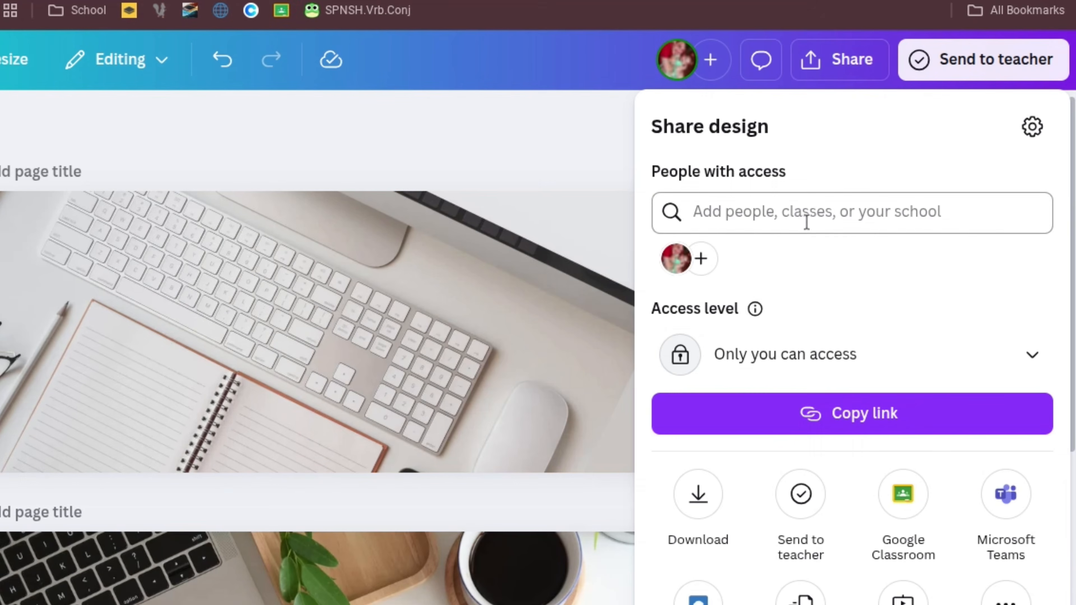
{"action": "left_click", "coordinate": [698, 493]}
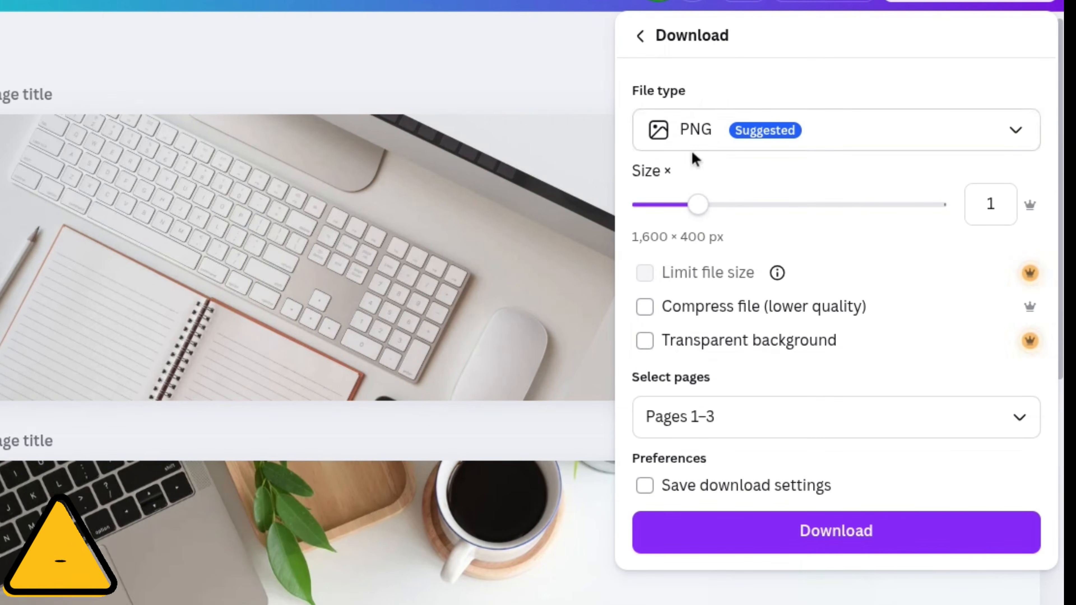
{"action": "left_click", "coordinate": [692, 414]}
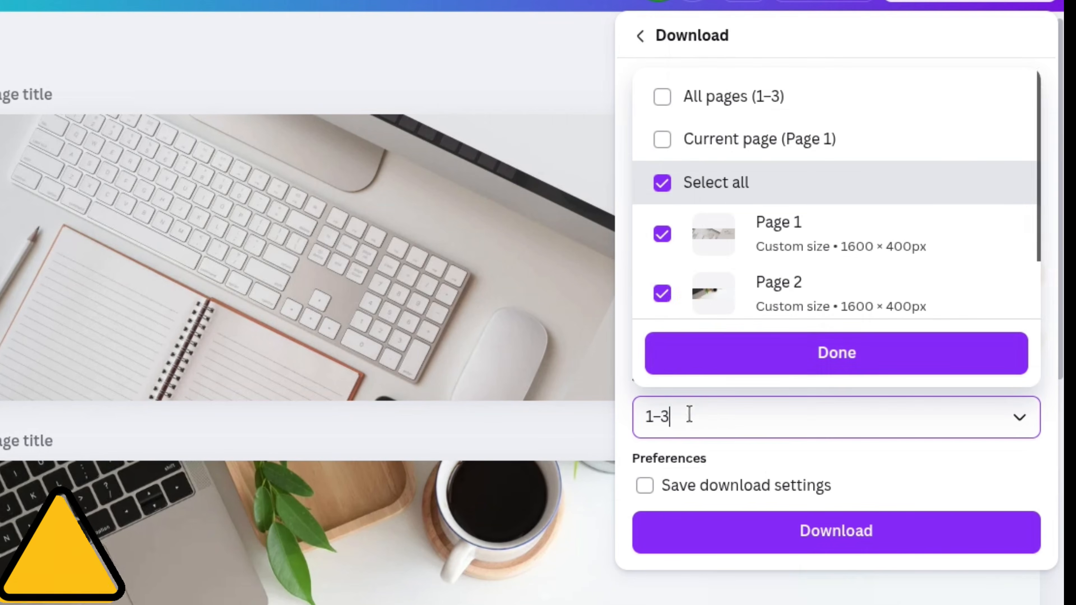
{"action": "left_click_drag", "start_coordinate": [646, 420], "coordinate": [720, 426]}
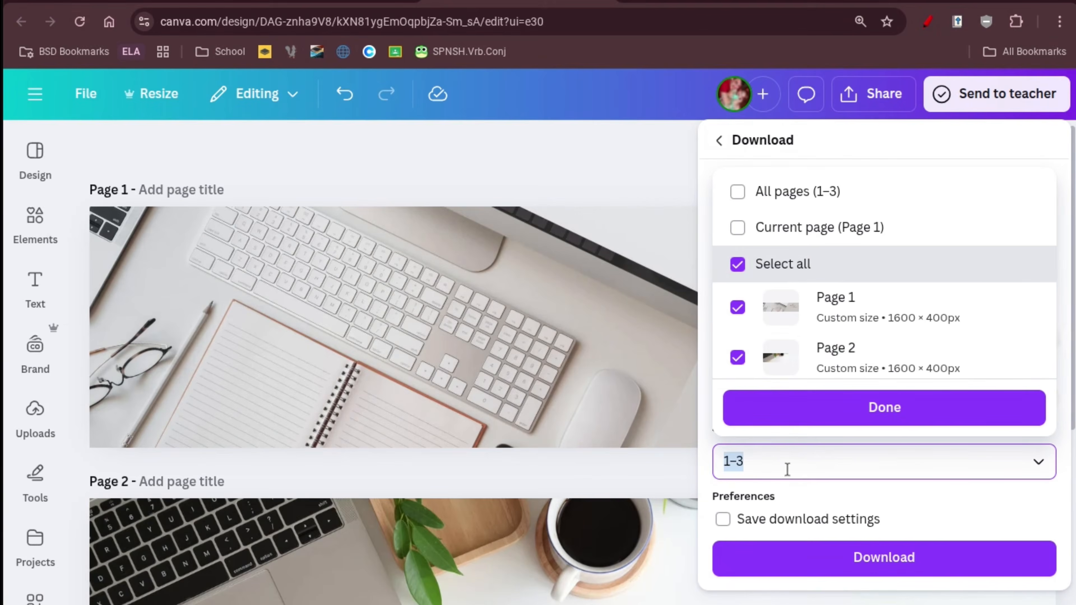
{"action": "left_click", "coordinate": [758, 358]}
{"action": "scroll", "coordinate": [762, 360], "scroll_direction": "down", "scroll_amount": 2}
{"action": "left_click", "coordinate": [763, 362]}
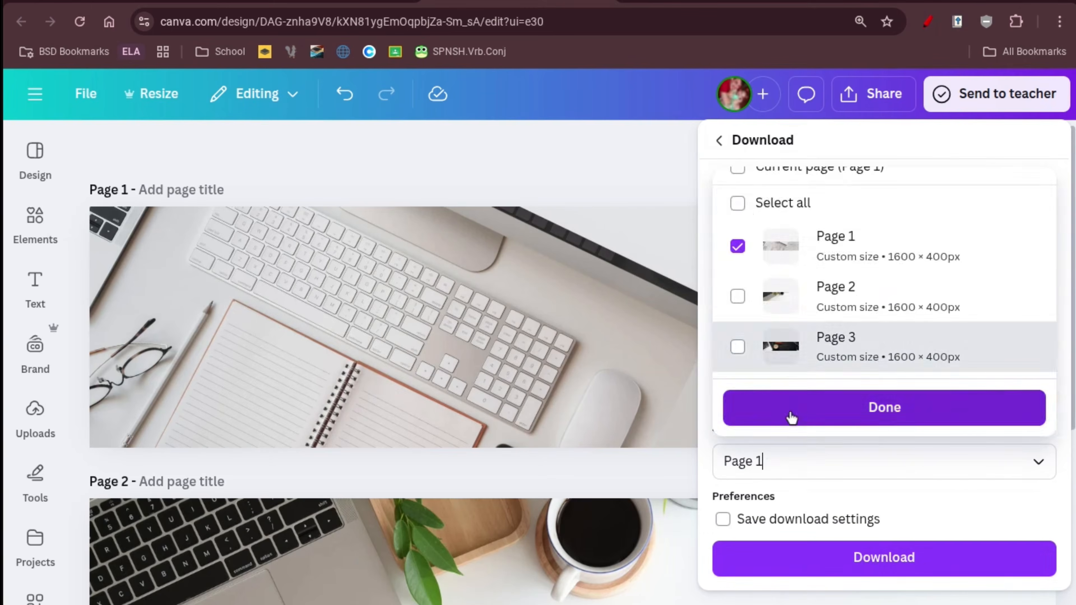
{"action": "left_click", "coordinate": [753, 406]}
{"action": "left_click", "coordinate": [805, 555]}
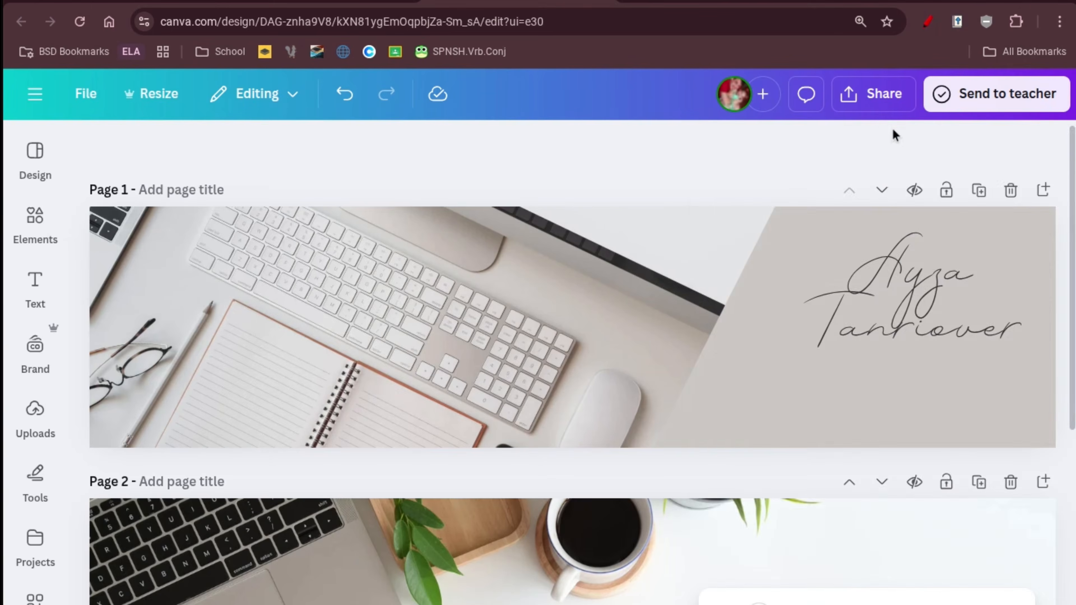
Download only Page 2 of the design as a PNG.
{"action": "left_click", "coordinate": [872, 94]}
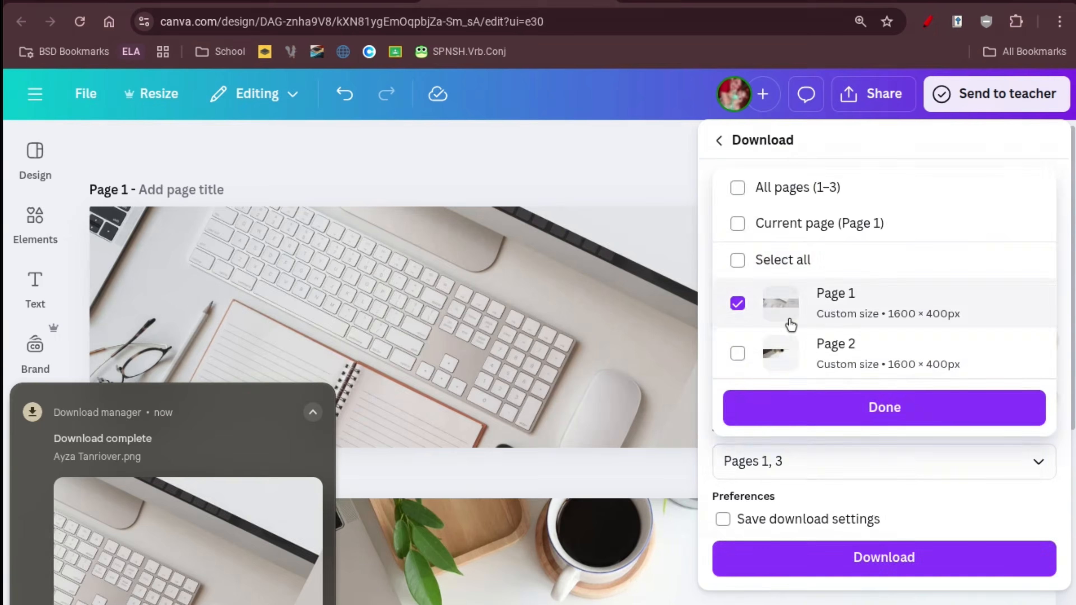
{"action": "left_click", "coordinate": [788, 314]}
{"action": "left_click", "coordinate": [788, 360]}
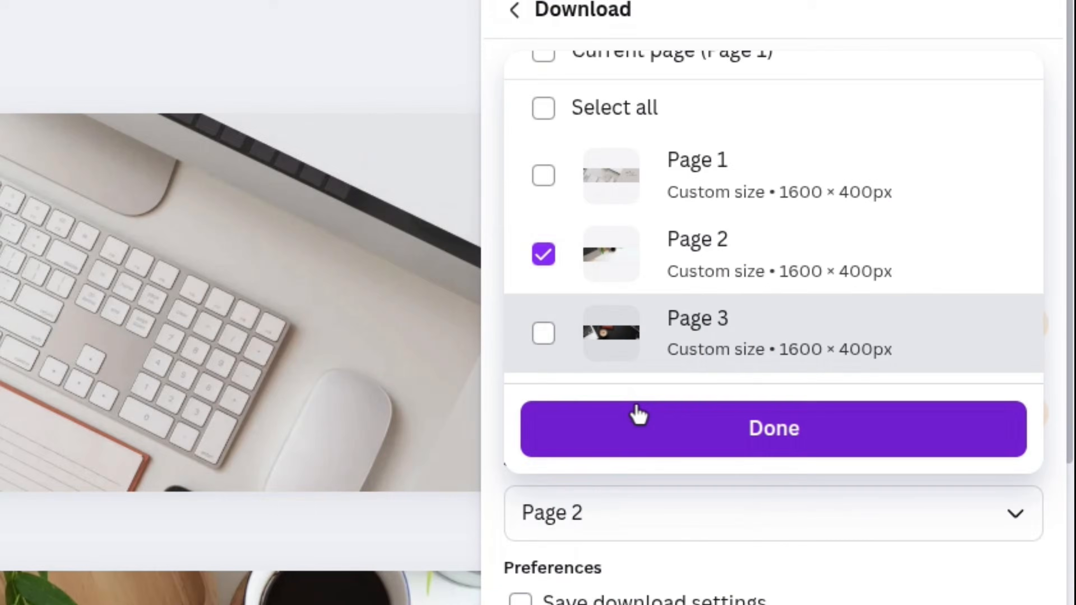
{"action": "left_click", "coordinate": [805, 408]}
{"action": "left_click", "coordinate": [808, 553]}
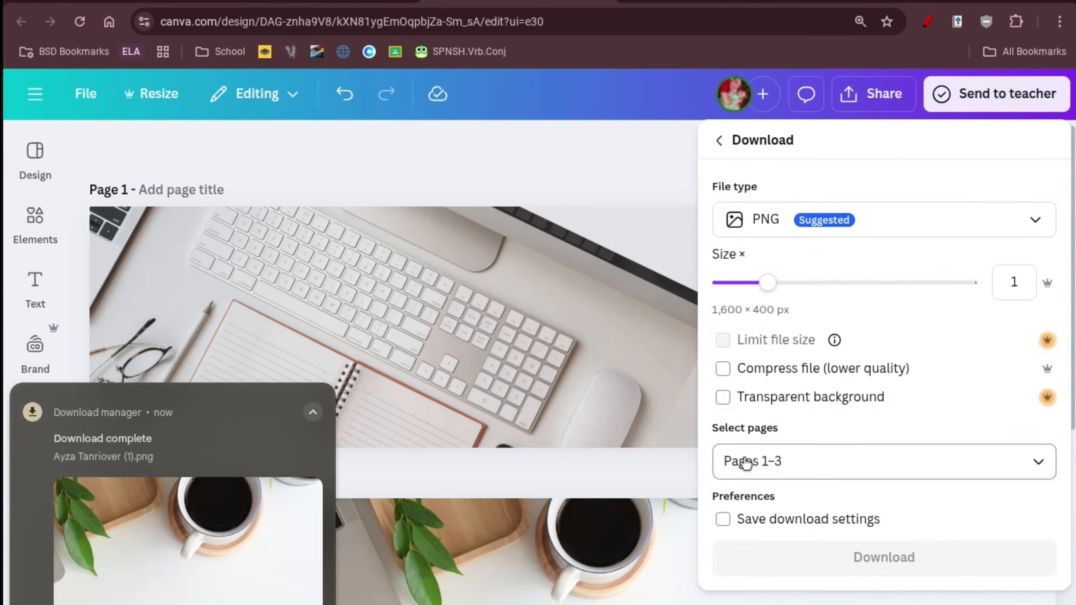
Download only Page 3 of the design as a PNG.
{"action": "left_click", "coordinate": [745, 462]}
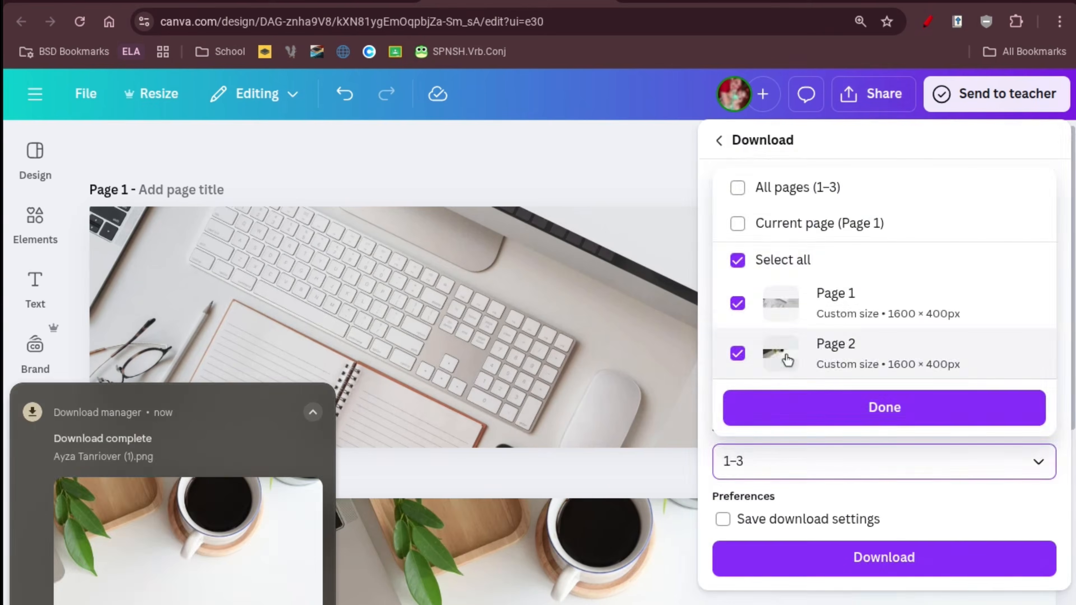
{"action": "left_click", "coordinate": [785, 361]}
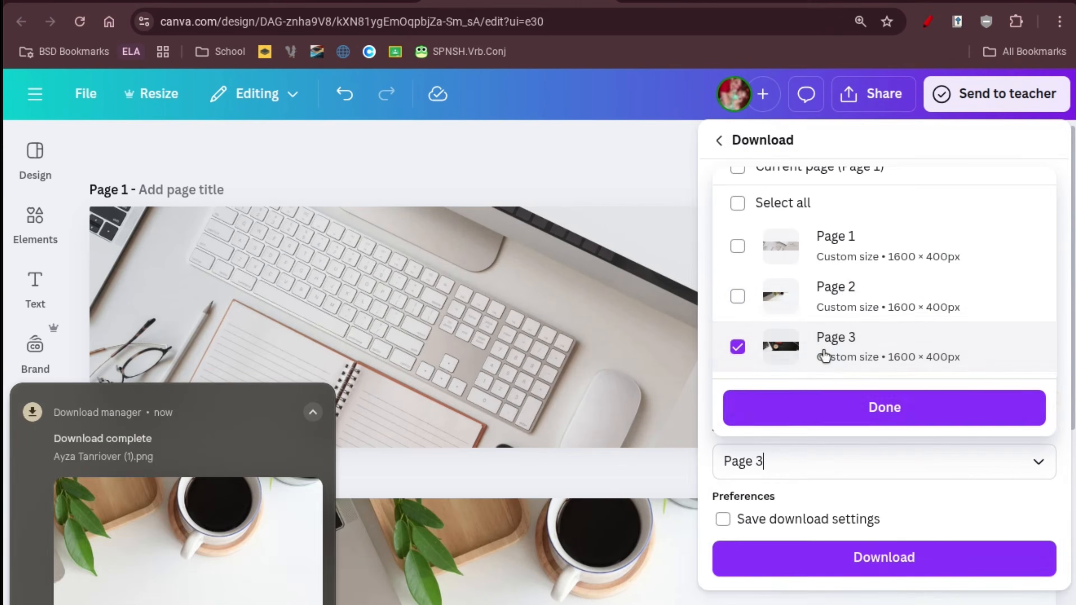
{"action": "left_click", "coordinate": [763, 434]}
{"action": "left_click", "coordinate": [817, 555]}
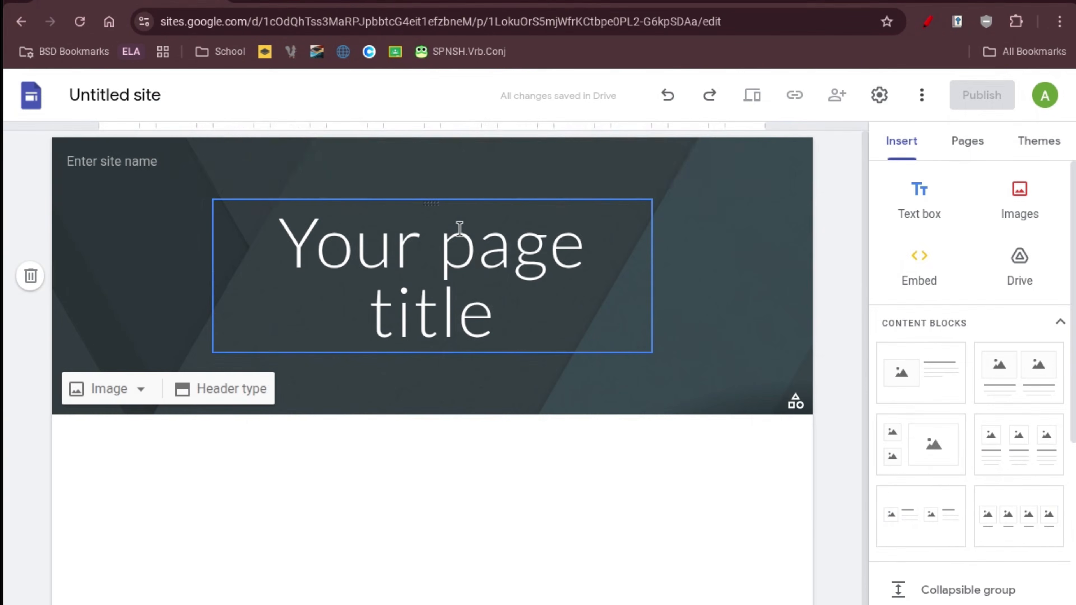
Delete the header's page title box and open the header image options.
{"action": "left_click", "coordinate": [460, 229]}
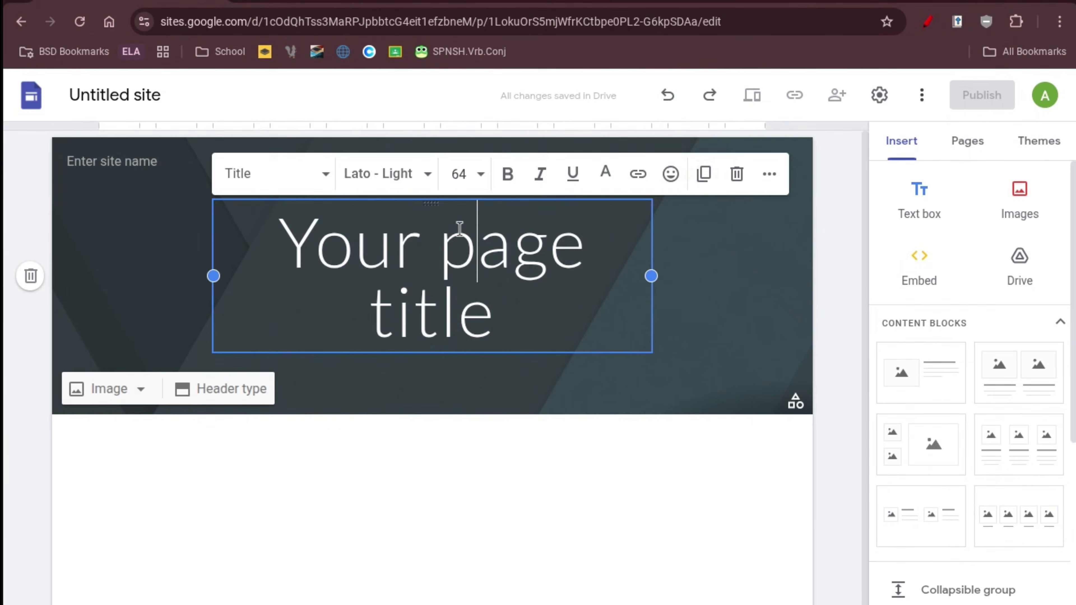
{"action": "left_click", "coordinate": [735, 174]}
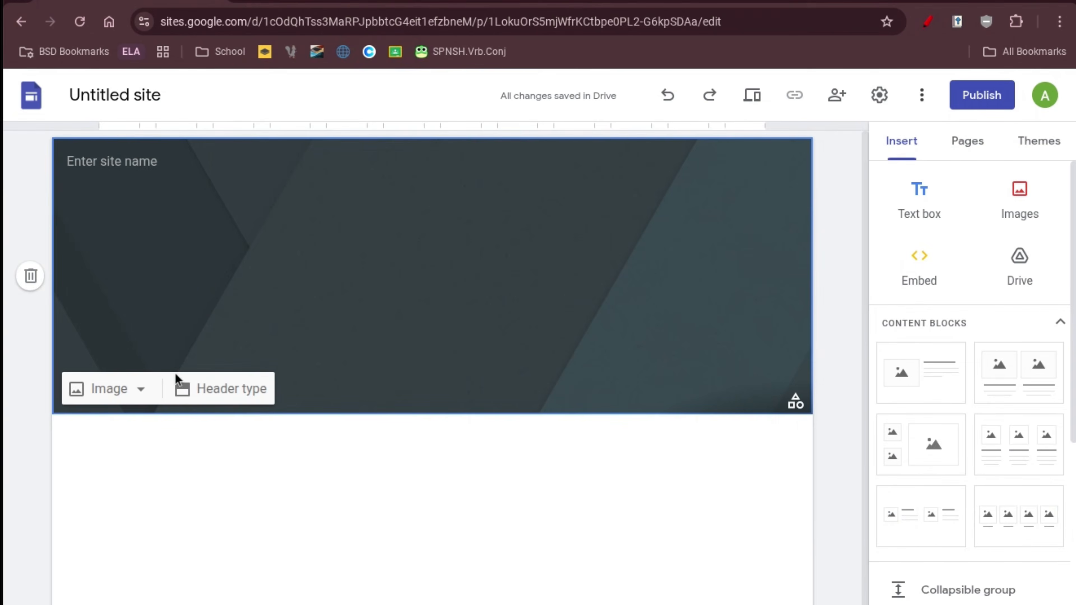
{"action": "left_click", "coordinate": [153, 391]}
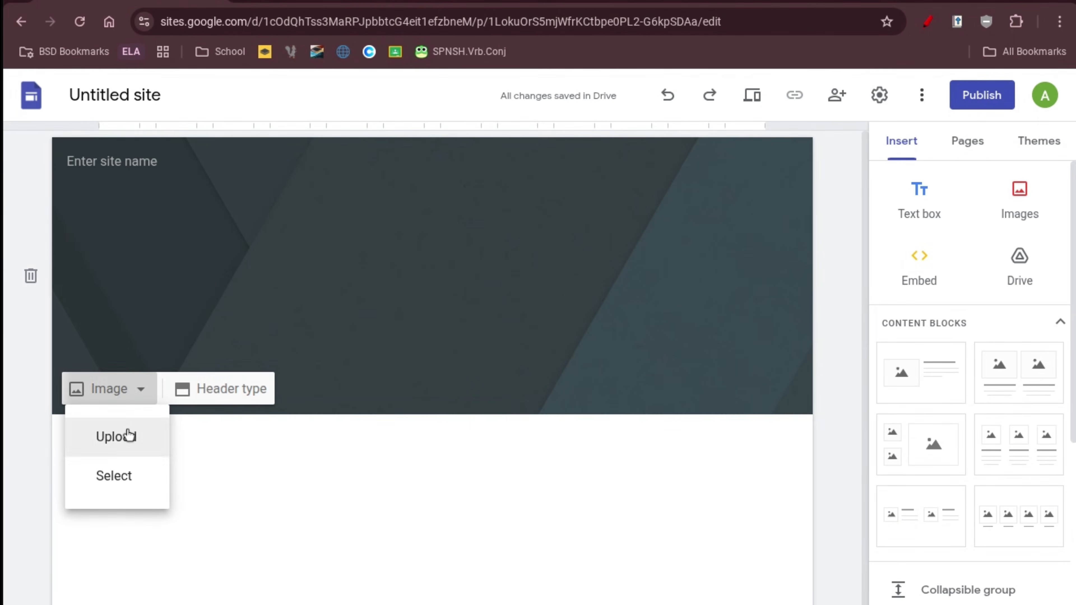
{"action": "left_click", "coordinate": [129, 437]}
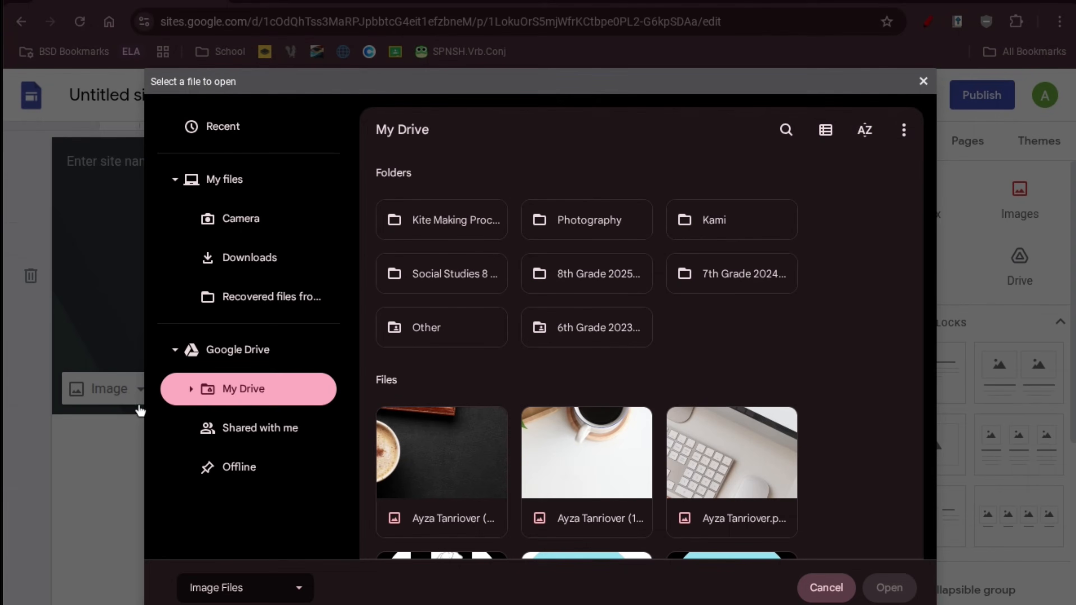
Set the keyboard photo from My Drive as the header image and turn off readability shading.
{"action": "scroll", "coordinate": [425, 427], "scroll_direction": "down", "scroll_amount": 2}
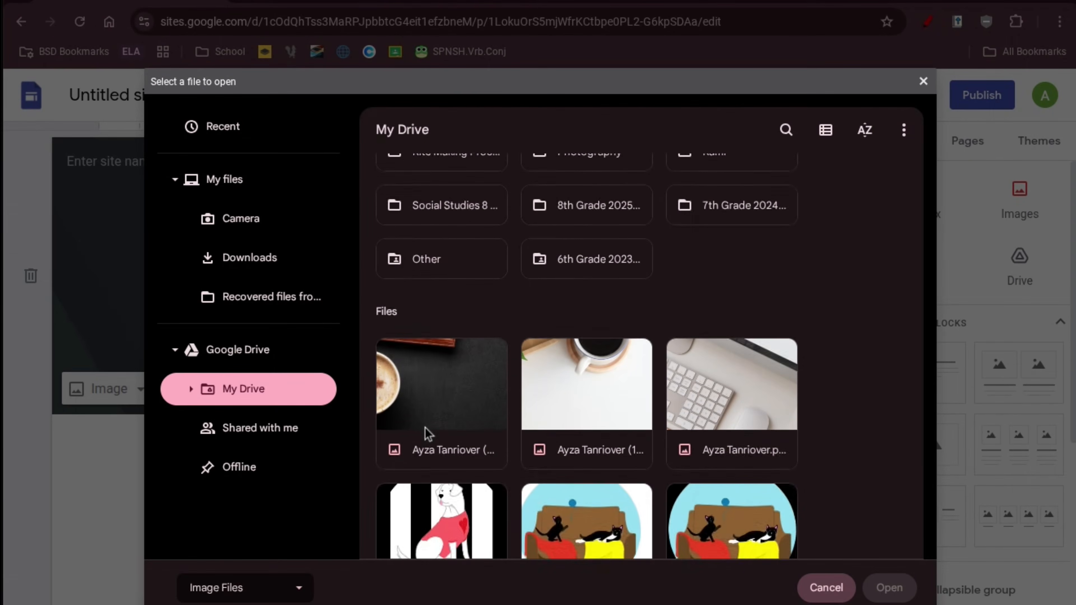
{"action": "scroll", "coordinate": [425, 428], "scroll_direction": "up", "scroll_amount": 2}
{"action": "left_click", "coordinate": [419, 485]}
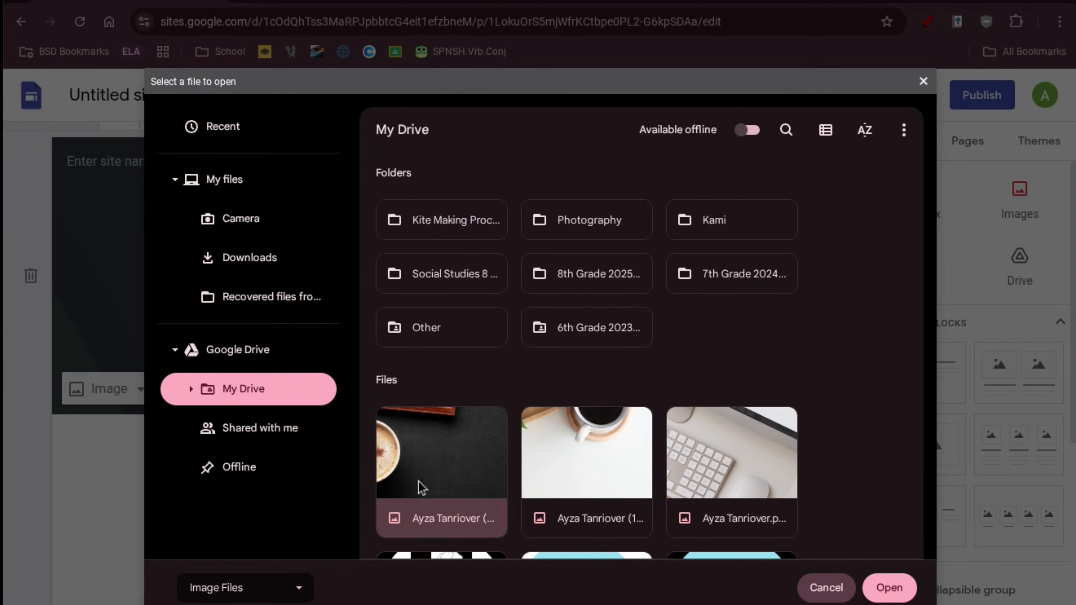
{"action": "left_click", "coordinate": [618, 497]}
{"action": "double_click", "coordinate": [710, 500]}
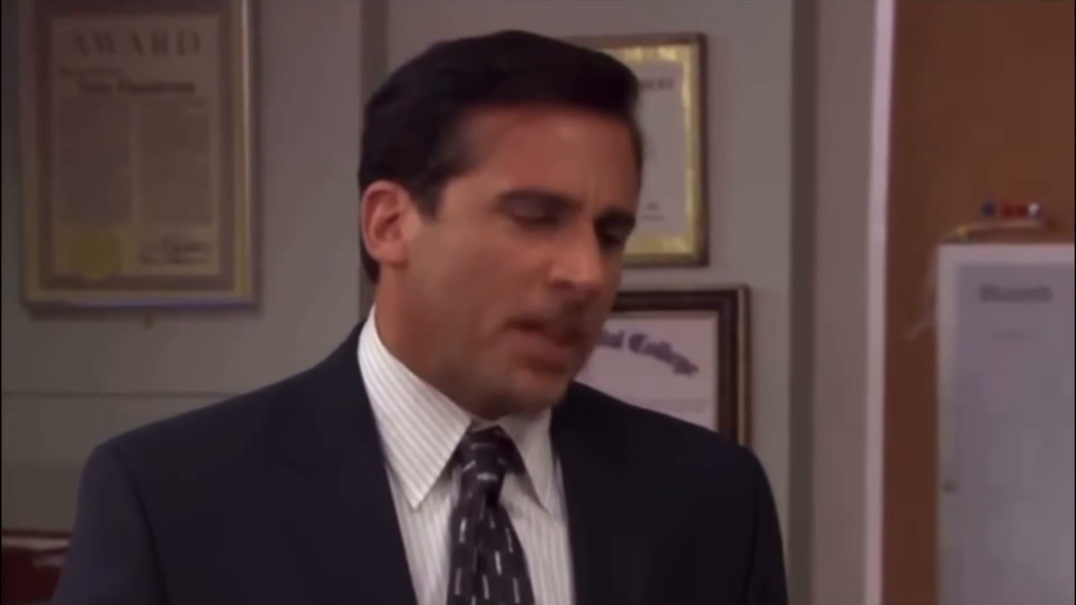
{"action": "left_click", "coordinate": [755, 399]}
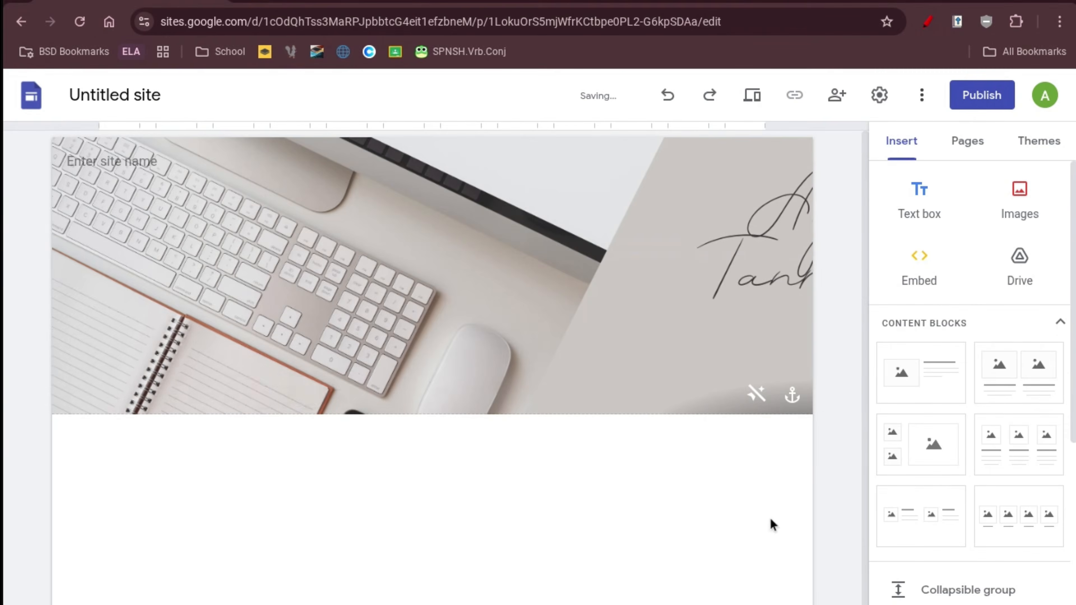
Leave the header readability shading off, preview the site, then open the Pages list to add a page.
{"action": "left_click", "coordinate": [755, 396]}
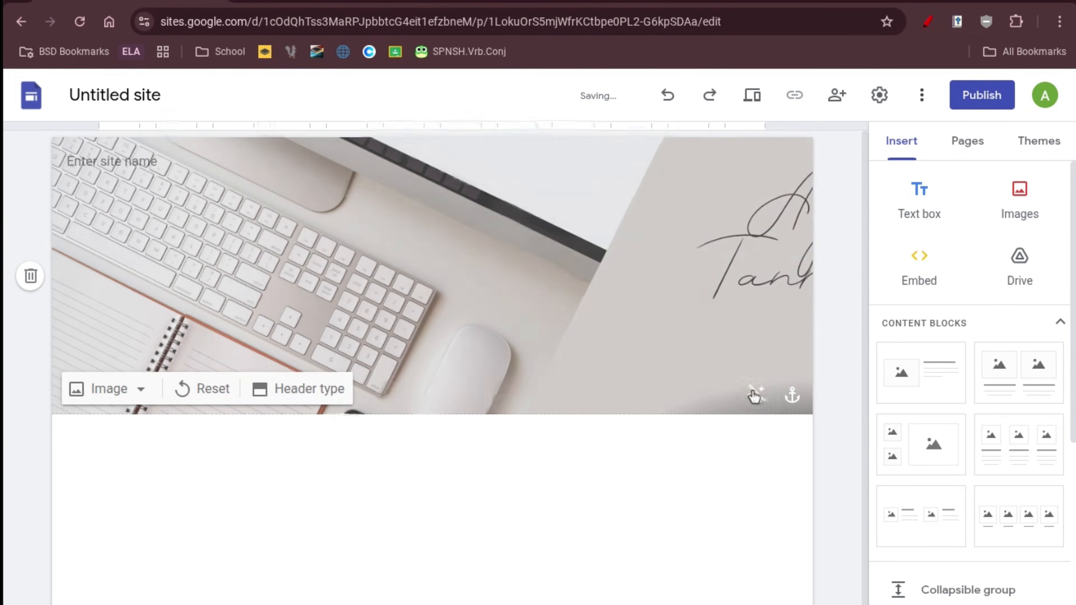
{"action": "left_click", "coordinate": [755, 395]}
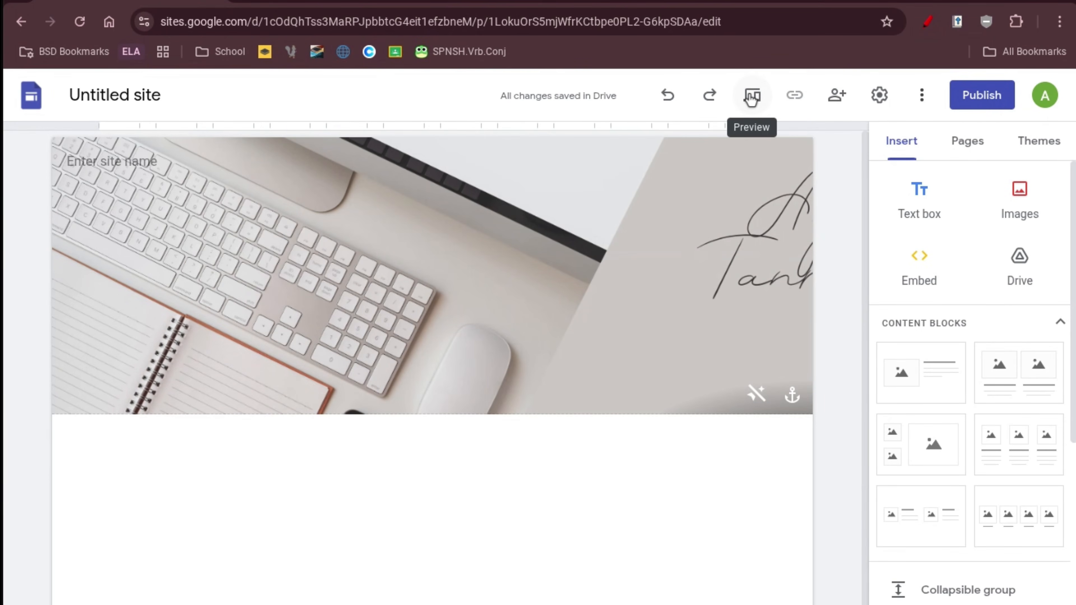
{"action": "left_click", "coordinate": [750, 96]}
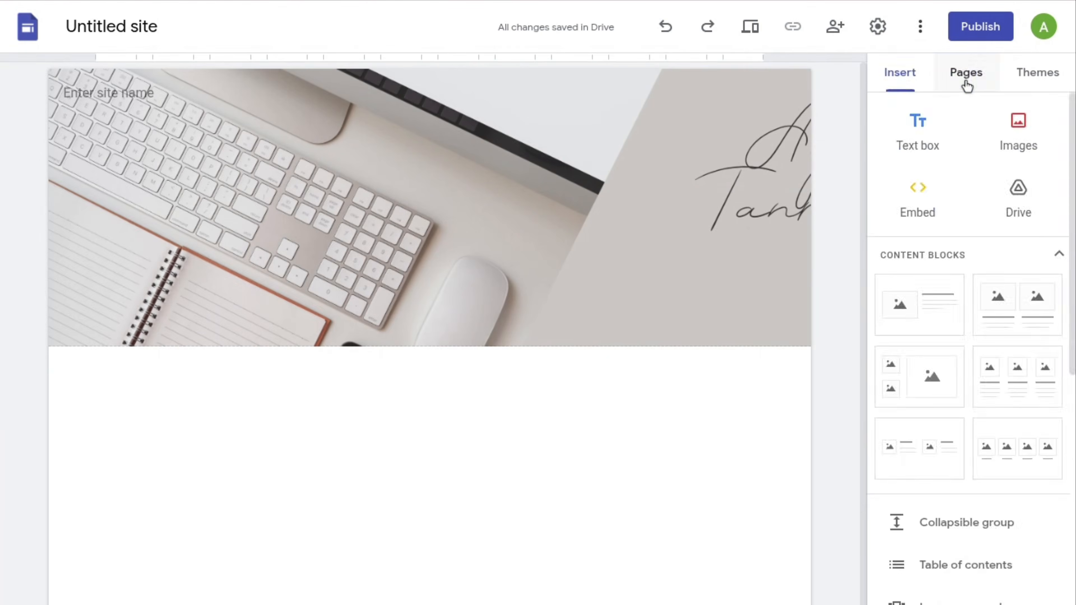
{"action": "left_click", "coordinate": [966, 79]}
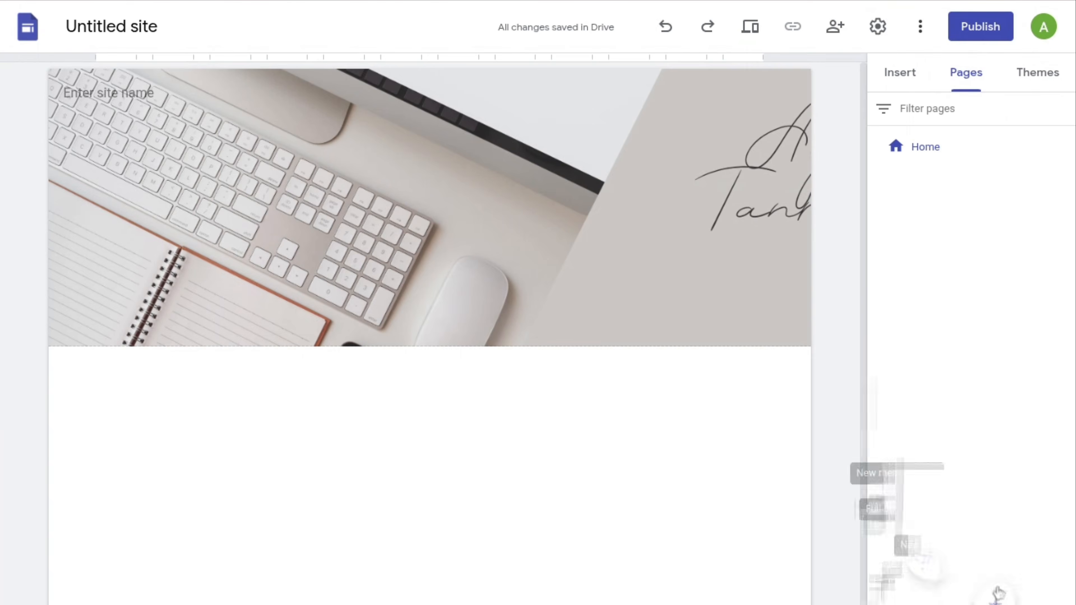
{"action": "left_click", "coordinate": [972, 589]}
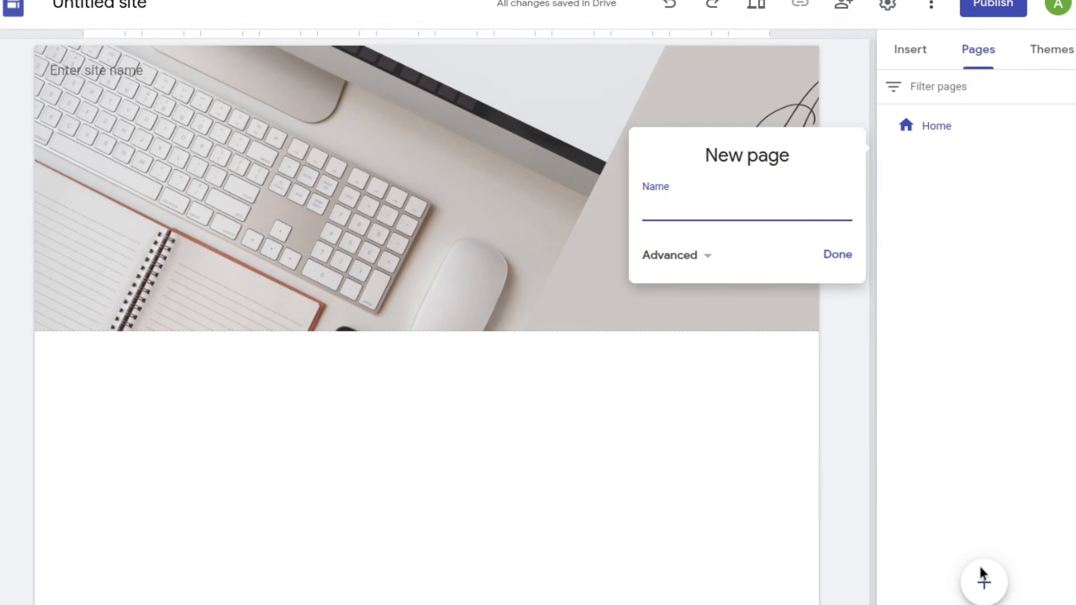
Create a new page named 'Page 2' and remove its header title box.
{"action": "type", "text": "P"}
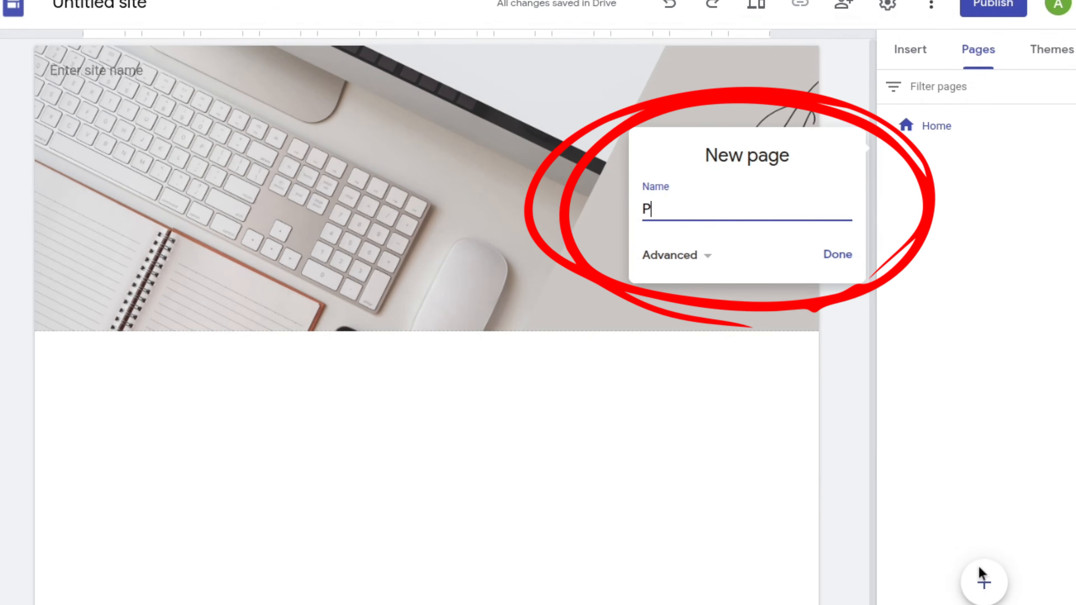
{"action": "type", "text": "age 2"}
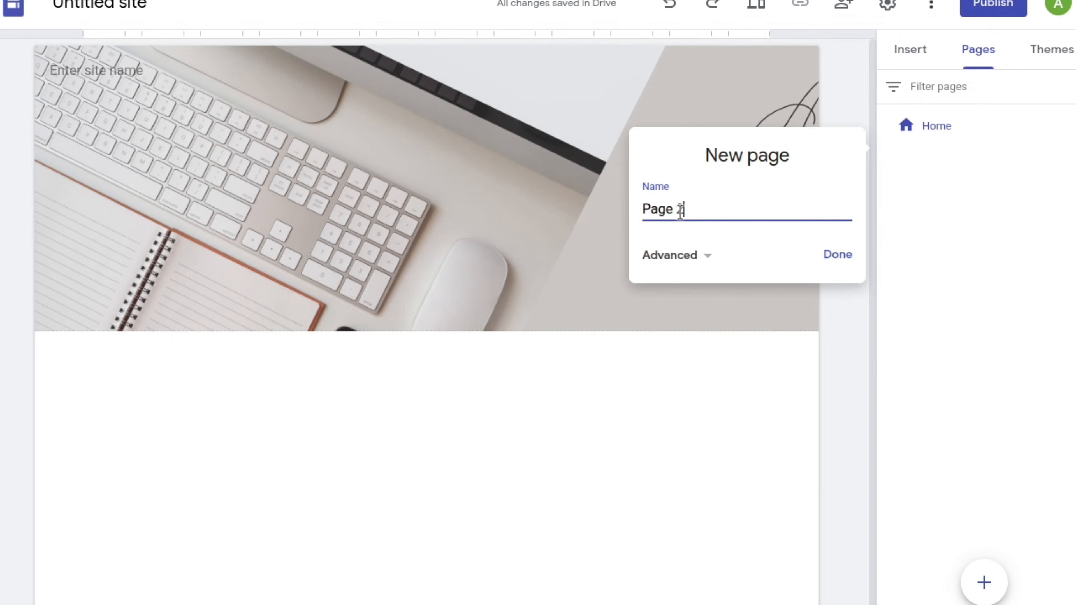
{"action": "left_click", "coordinate": [831, 255]}
{"action": "left_click", "coordinate": [474, 199]}
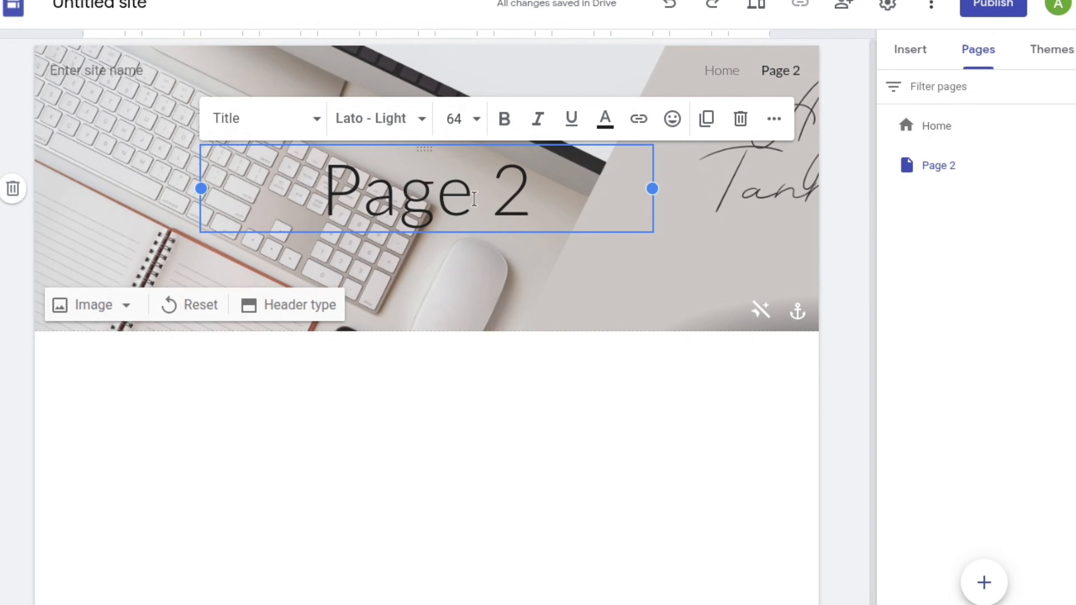
{"action": "left_click", "coordinate": [737, 120]}
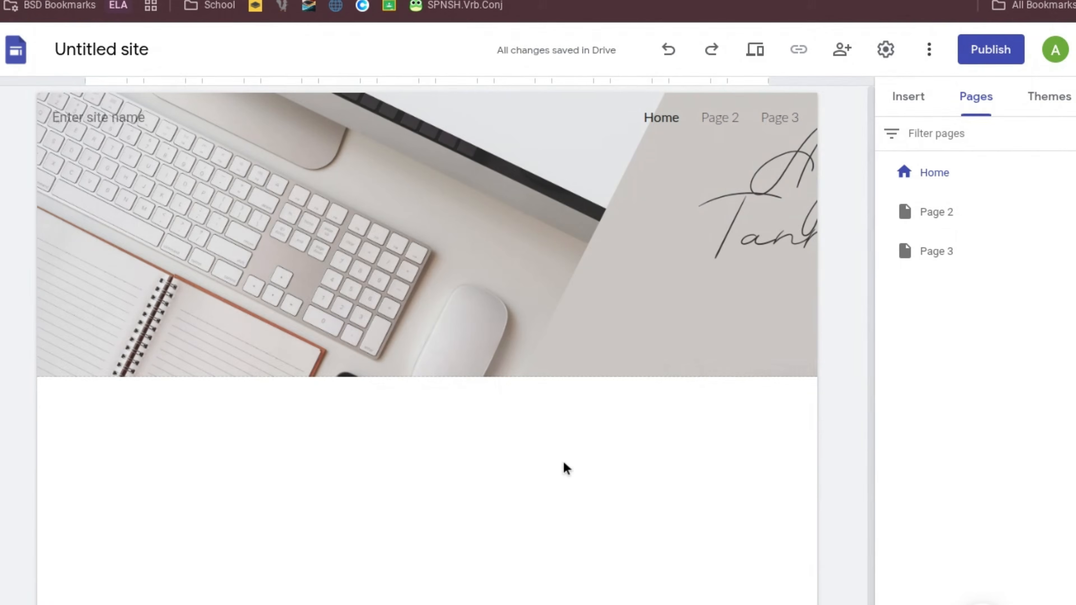
Start an Embed from the Insert panel, then open the Test document and select its web address.
{"action": "left_click", "coordinate": [909, 101]}
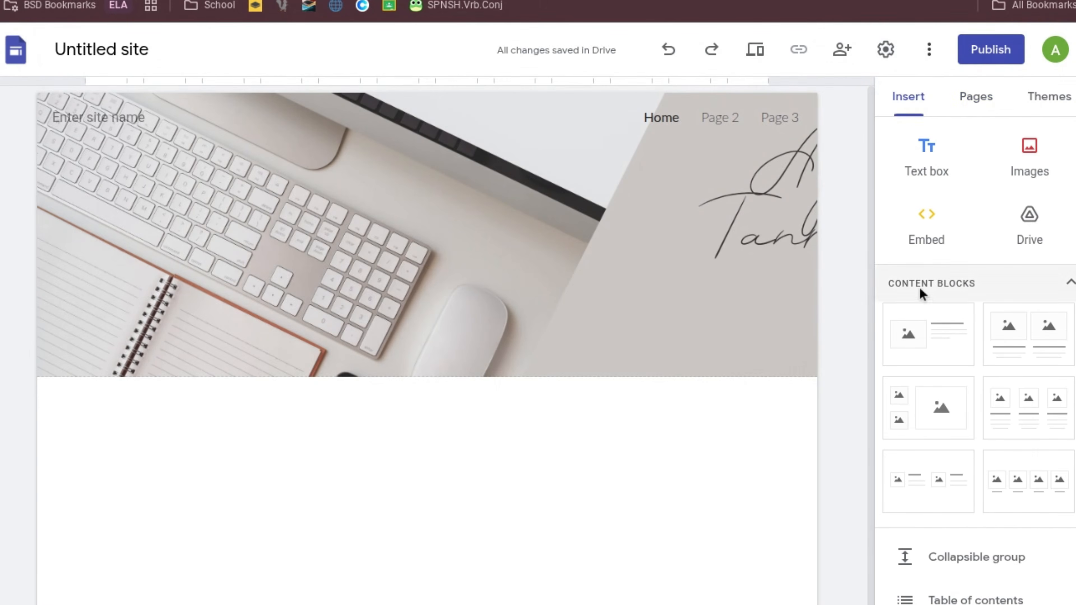
{"action": "left_click", "coordinate": [919, 227]}
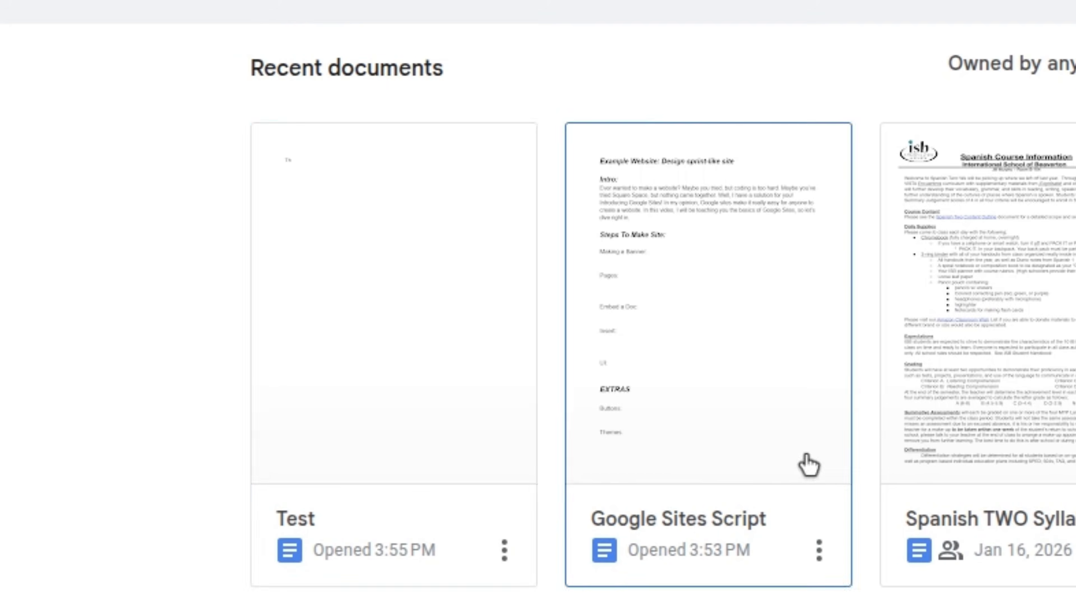
{"action": "left_click", "coordinate": [273, 411]}
{"action": "left_click", "coordinate": [389, 53]}
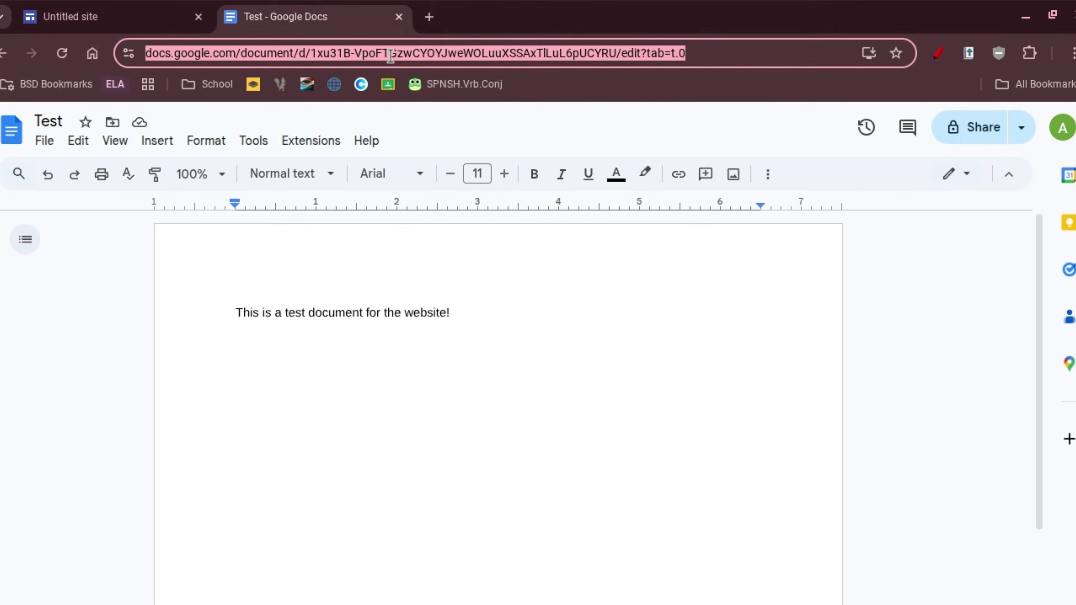
Paste the Test document link into the embed dialog and insert it on the page.
{"action": "left_click", "coordinate": [111, 17]}
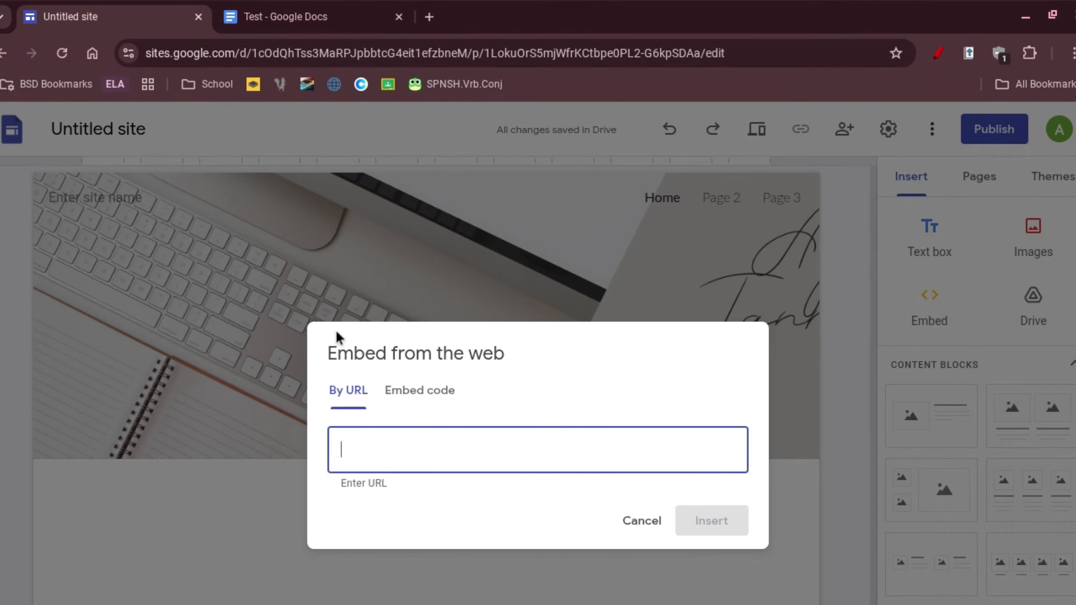
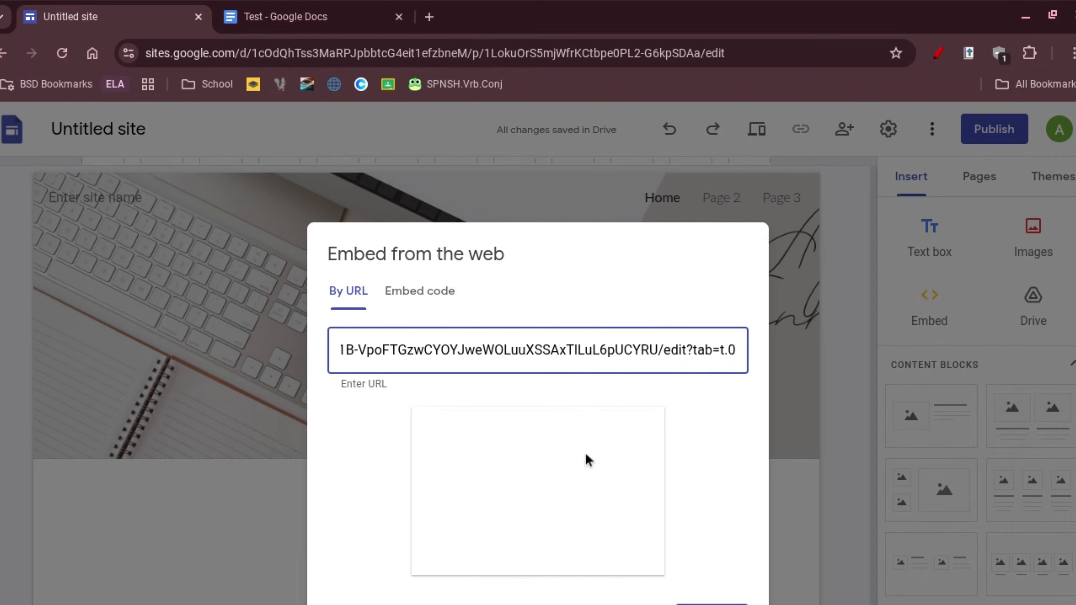
{"action": "key", "text": "Return"}
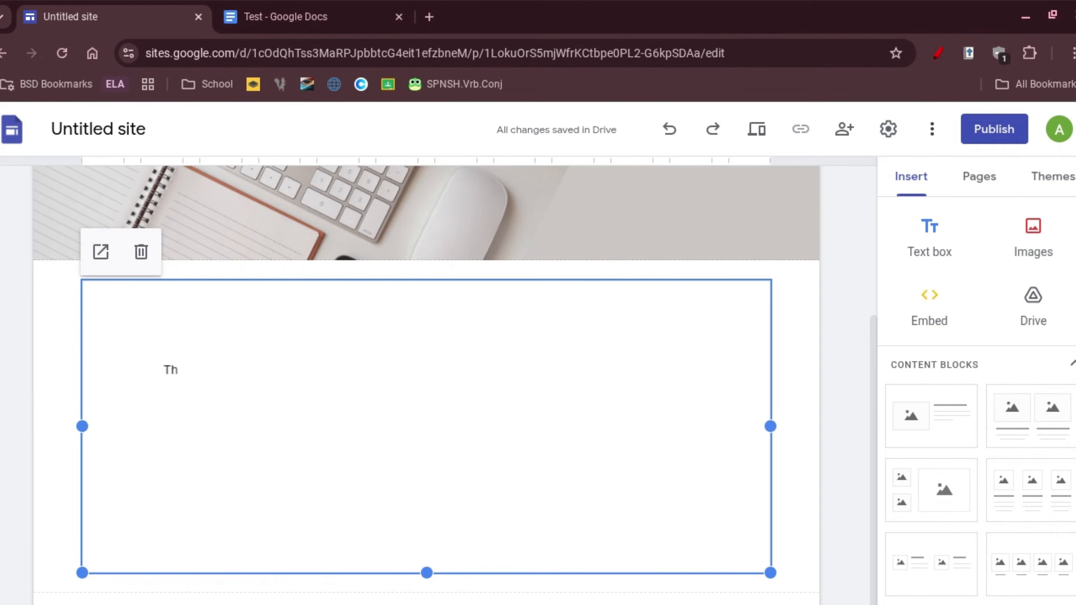
{"action": "left_click", "coordinate": [362, 604]}
{"action": "left_click", "coordinate": [236, 334]}
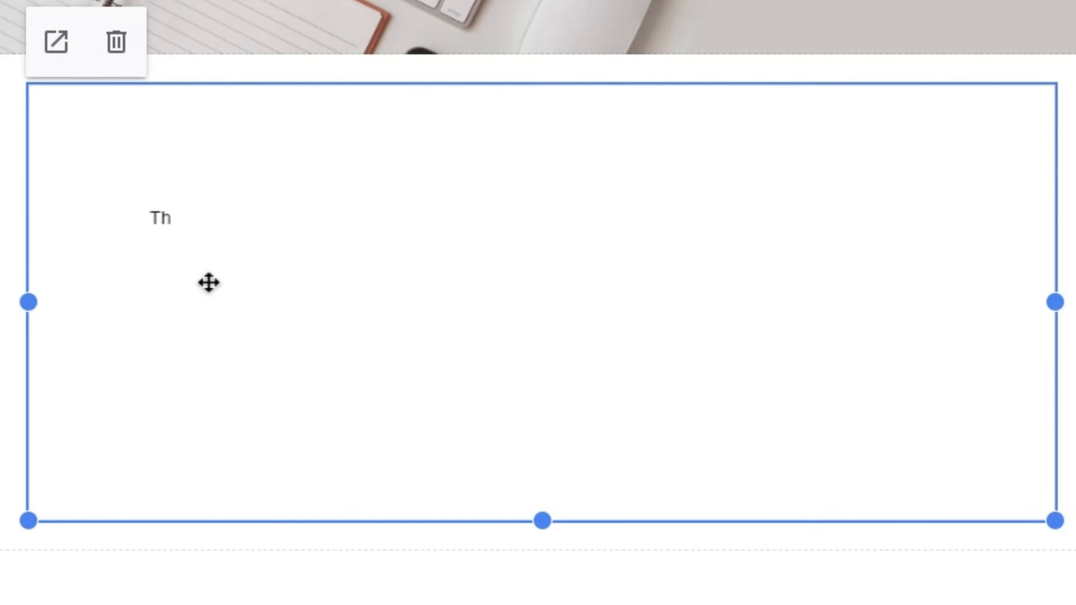
{"action": "left_click", "coordinate": [542, 604]}
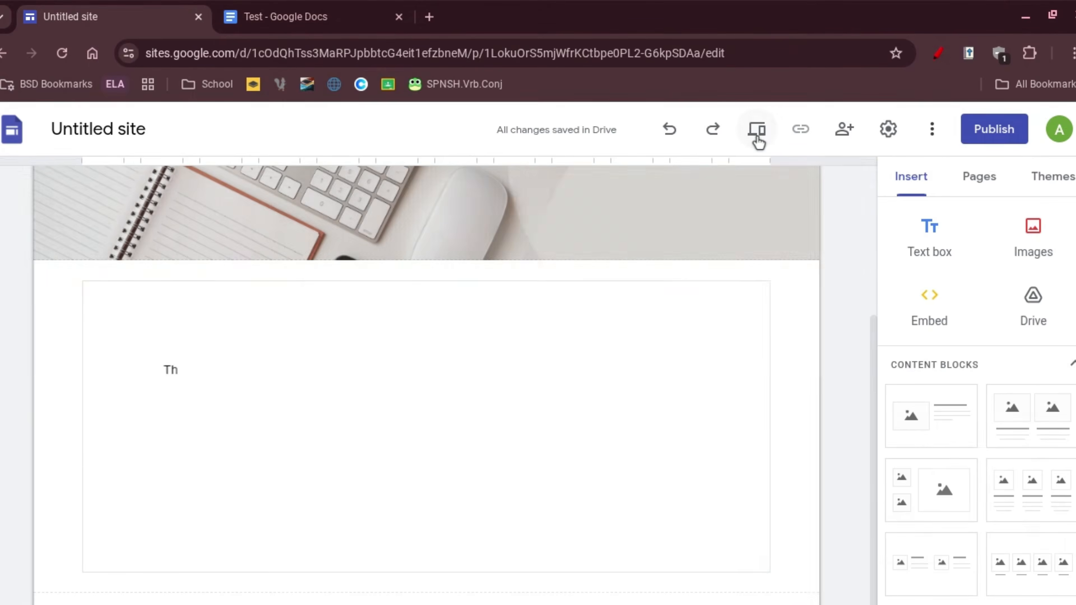
Preview the page, scroll through the embedded document, and open it in its own tab.
{"action": "left_click", "coordinate": [749, 129]}
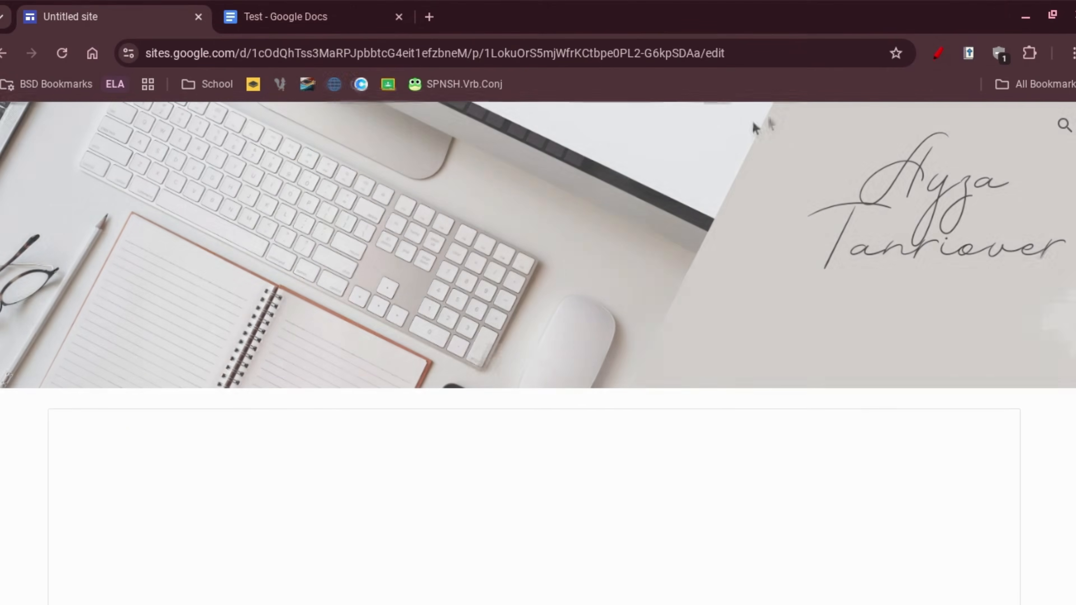
{"action": "scroll", "coordinate": [501, 317], "scroll_direction": "down", "scroll_amount": 2}
{"action": "scroll", "coordinate": [461, 417], "scroll_direction": "down", "scroll_amount": 3}
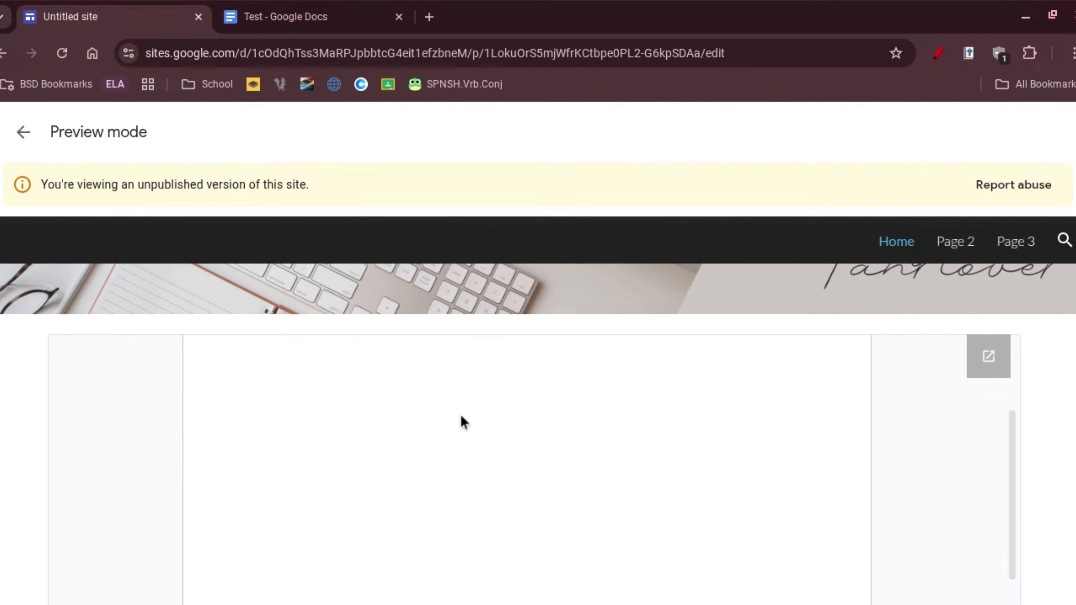
{"action": "scroll", "coordinate": [461, 417], "scroll_direction": "up", "scroll_amount": 3}
{"action": "scroll", "coordinate": [461, 416], "scroll_direction": "down", "scroll_amount": 1}
{"action": "scroll", "coordinate": [464, 421], "scroll_direction": "up", "scroll_amount": 2}
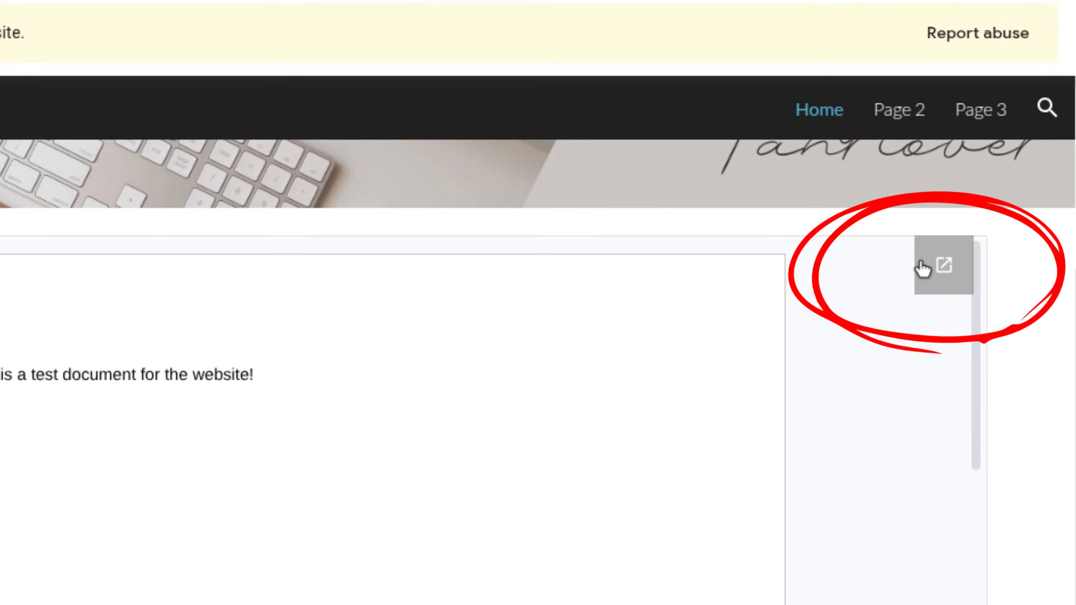
{"action": "left_click", "coordinate": [974, 356]}
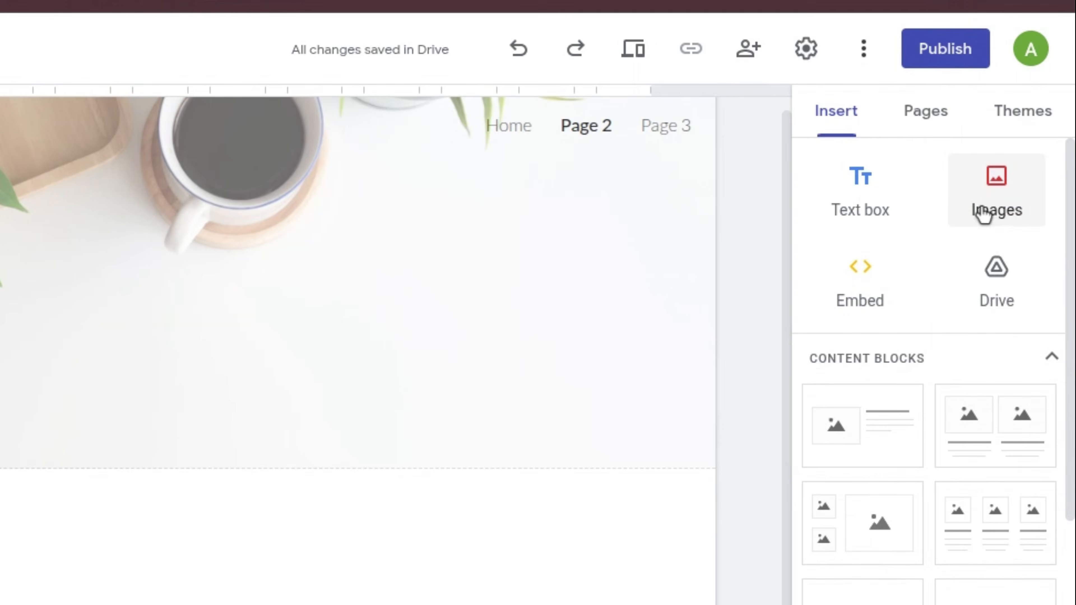
Upload the bakery display-case photo to Page 2, widen it, and centre it in its section.
{"action": "left_click", "coordinate": [996, 221]}
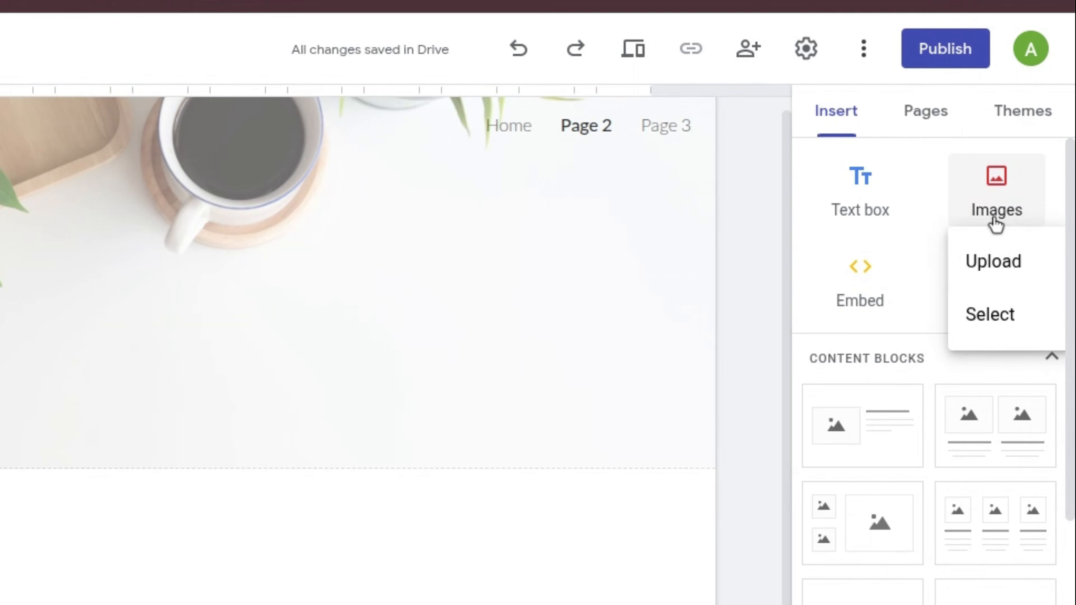
{"action": "left_click", "coordinate": [981, 267]}
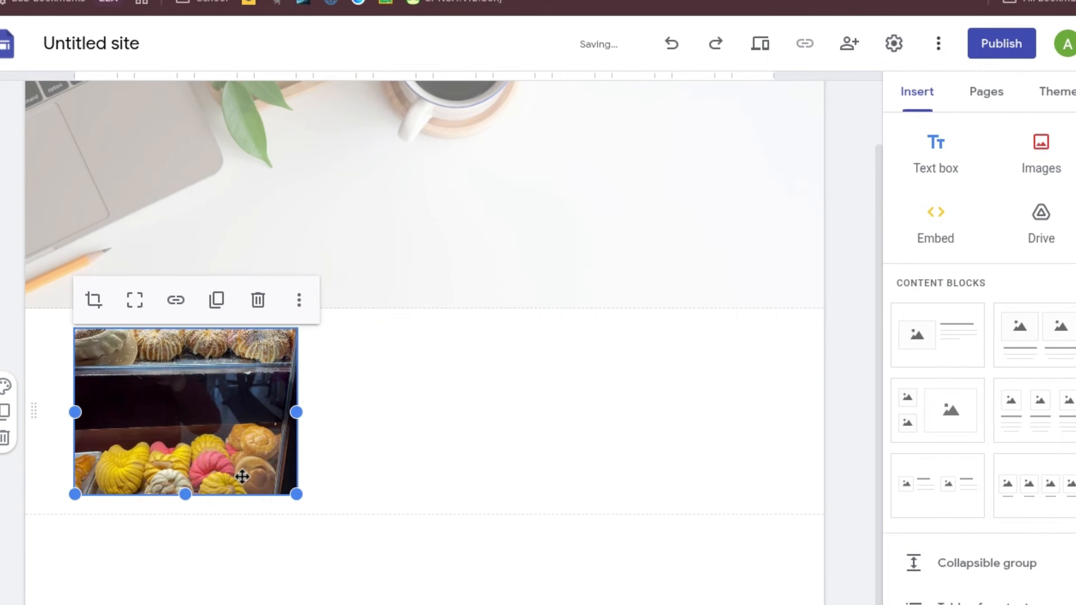
{"action": "left_click_drag", "start_coordinate": [466, 604], "coordinate": [474, 604]}
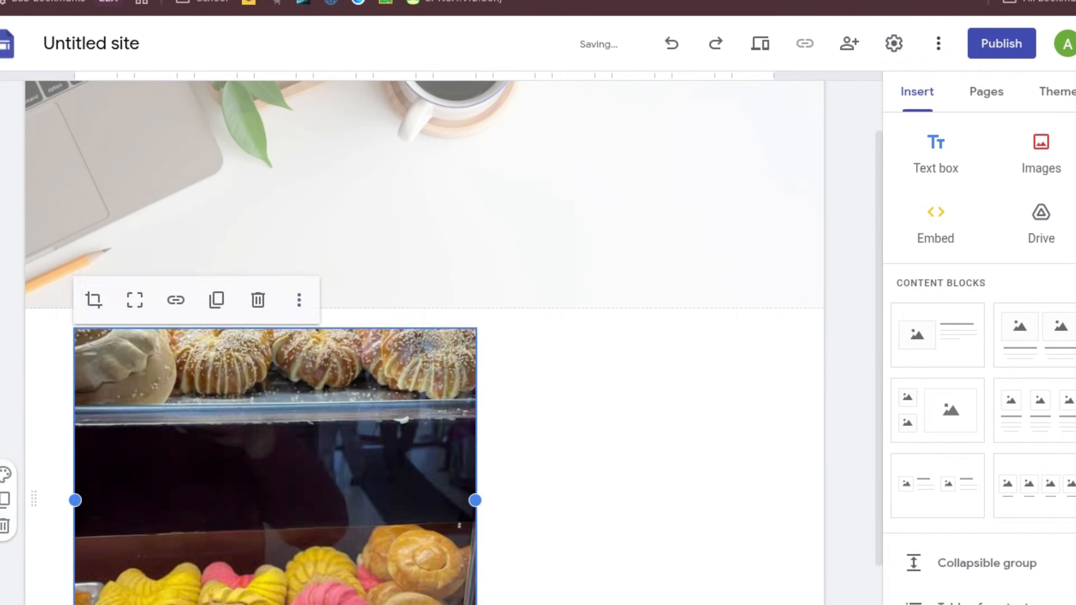
{"action": "scroll", "coordinate": [437, 432], "scroll_direction": "down", "scroll_amount": 4}
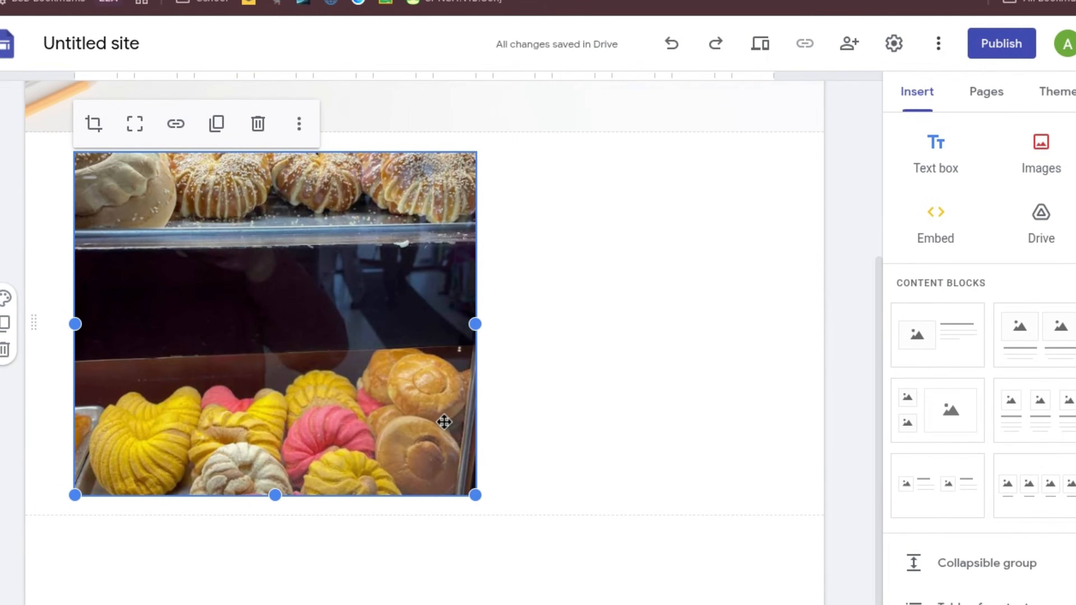
{"action": "mouse_move", "coordinate": [401, 419]}
{"action": "left_mouse_down"}
{"action": "mouse_move", "coordinate": [471, 416]}
{"action": "mouse_move", "coordinate": [394, 405]}
{"action": "left_mouse_up"}
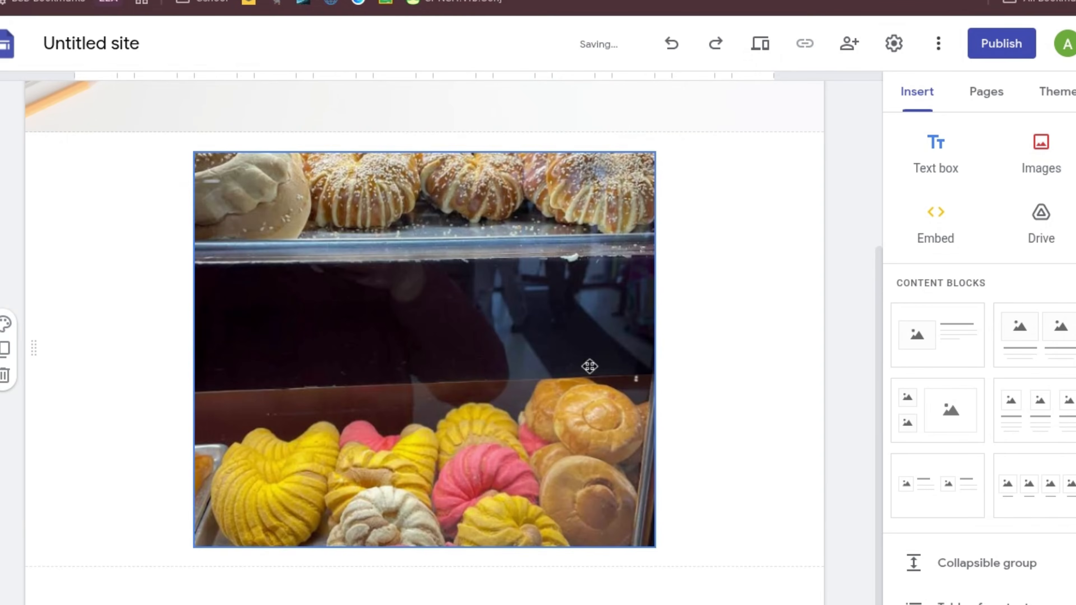
{"action": "left_click_drag", "start_coordinate": [471, 380], "coordinate": [593, 365]}
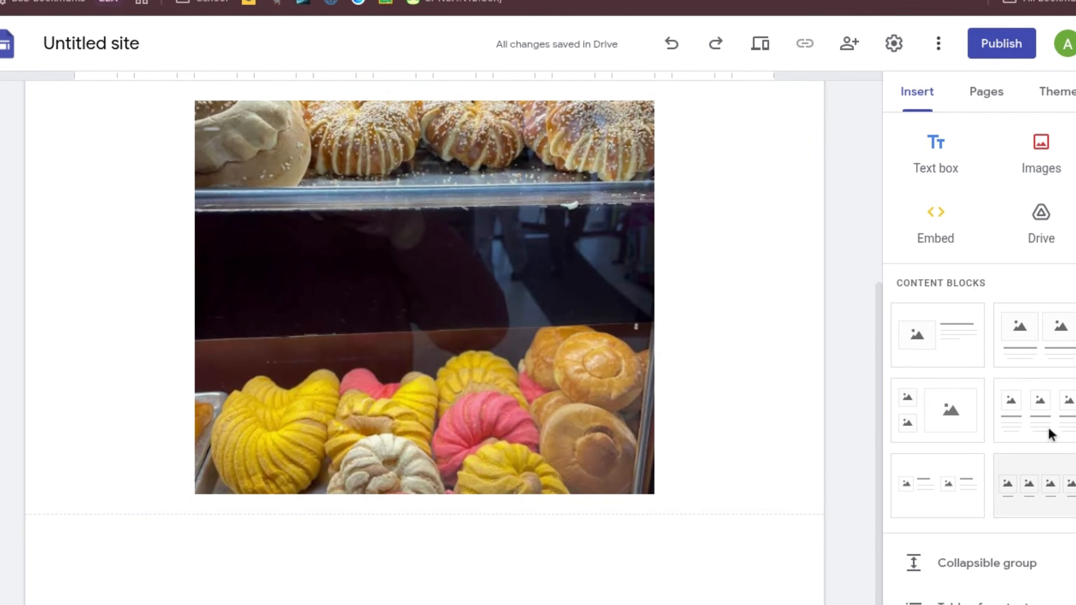
Add a two-small-one-large image layout and a three-column captioned image section, then start filling the first placeholder.
{"action": "left_click", "coordinate": [952, 416]}
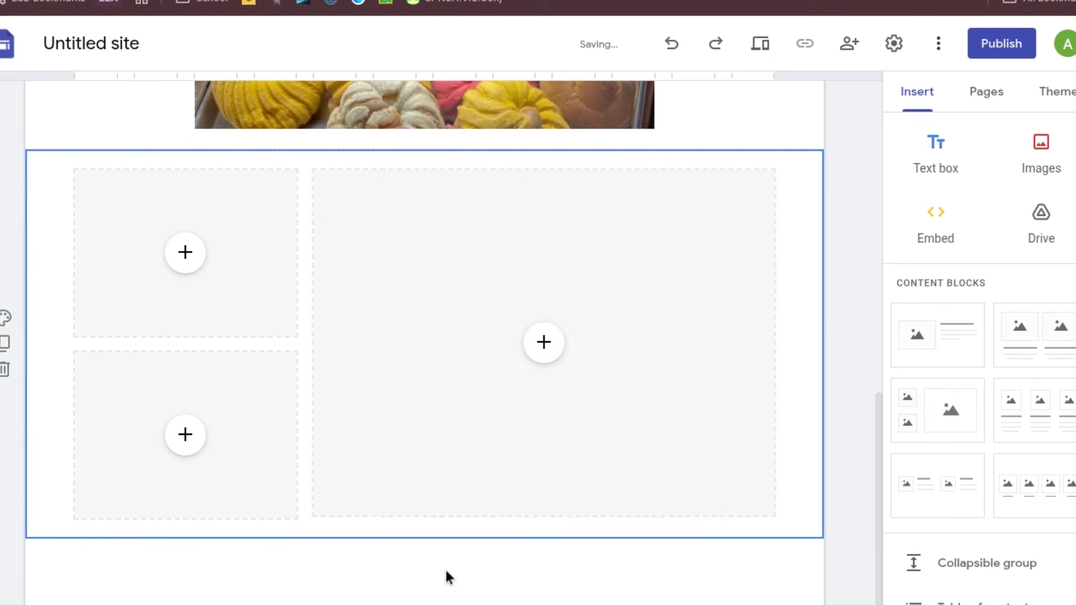
{"action": "left_click", "coordinate": [998, 441]}
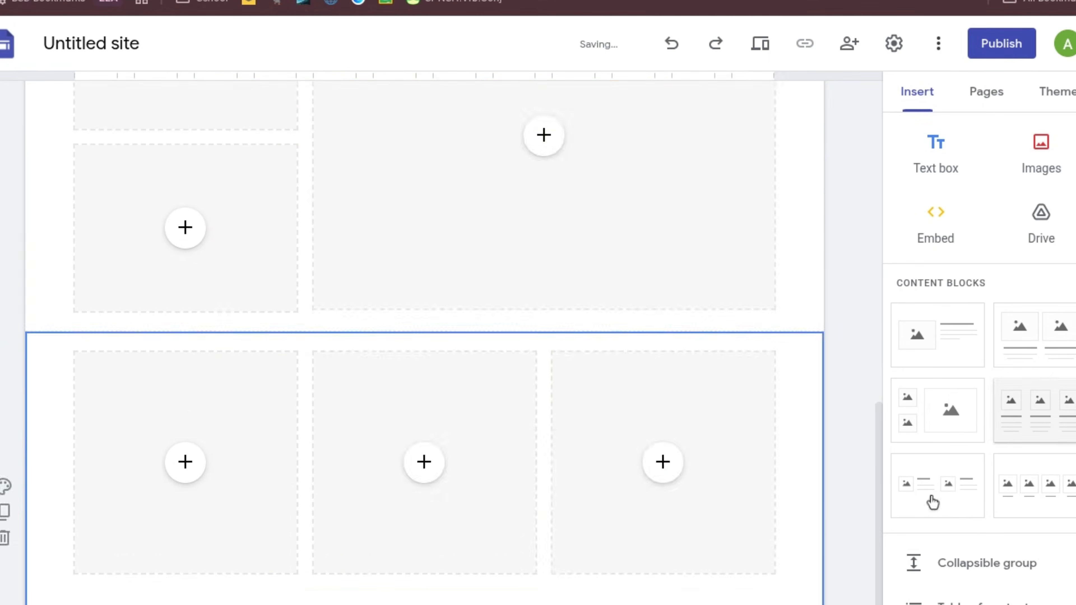
{"action": "scroll", "coordinate": [387, 353], "scroll_direction": "up", "scroll_amount": 5}
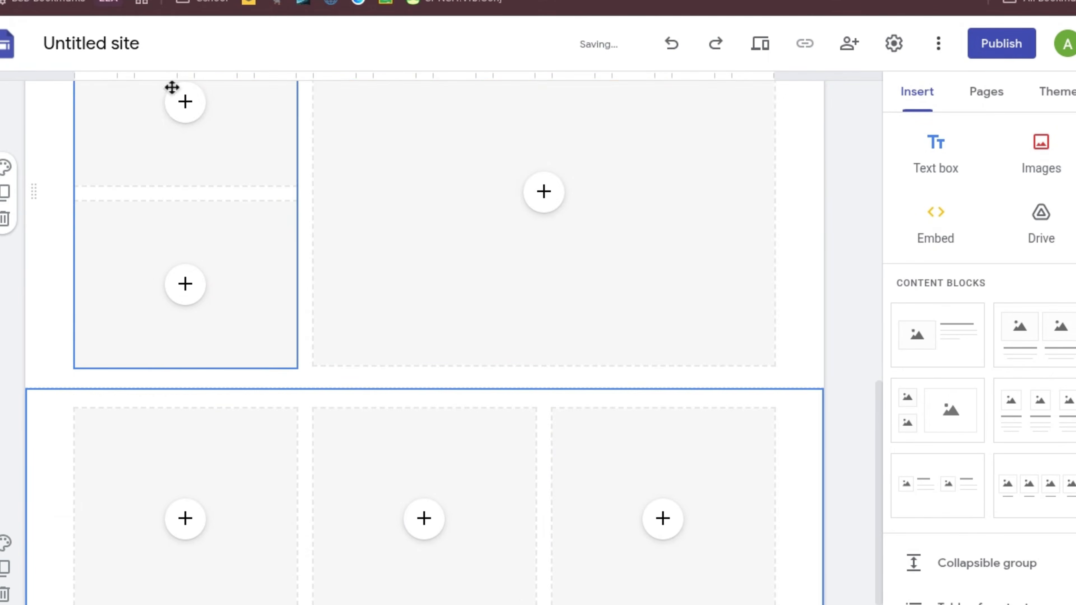
{"action": "scroll", "coordinate": [160, 104], "scroll_direction": "up", "scroll_amount": 2}
{"action": "left_click", "coordinate": [157, 198]}
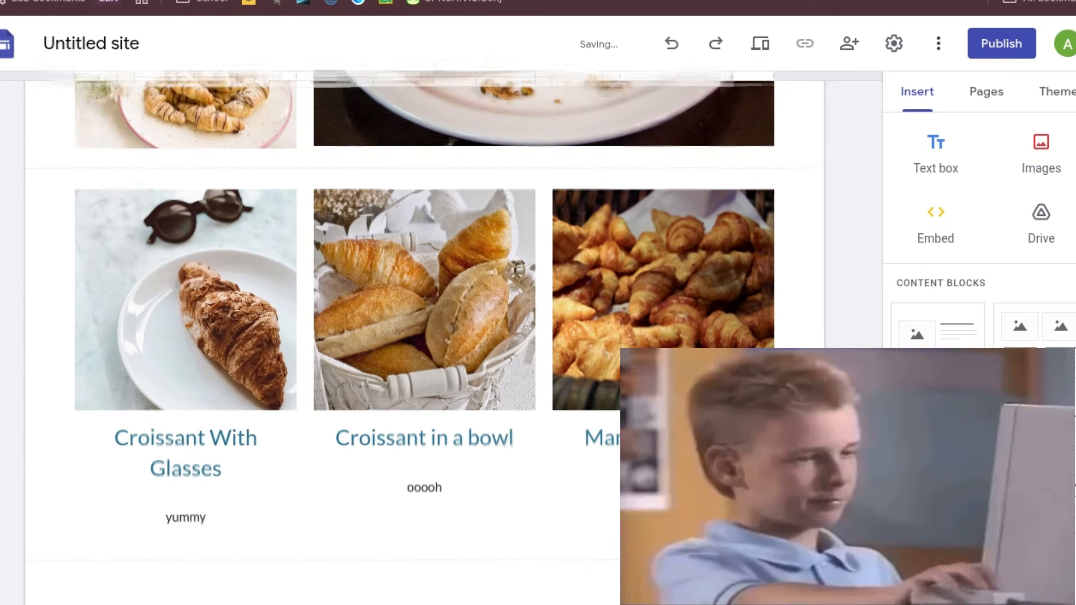
{"action": "scroll", "coordinate": [423, 339], "scroll_direction": "up", "scroll_amount": 12}
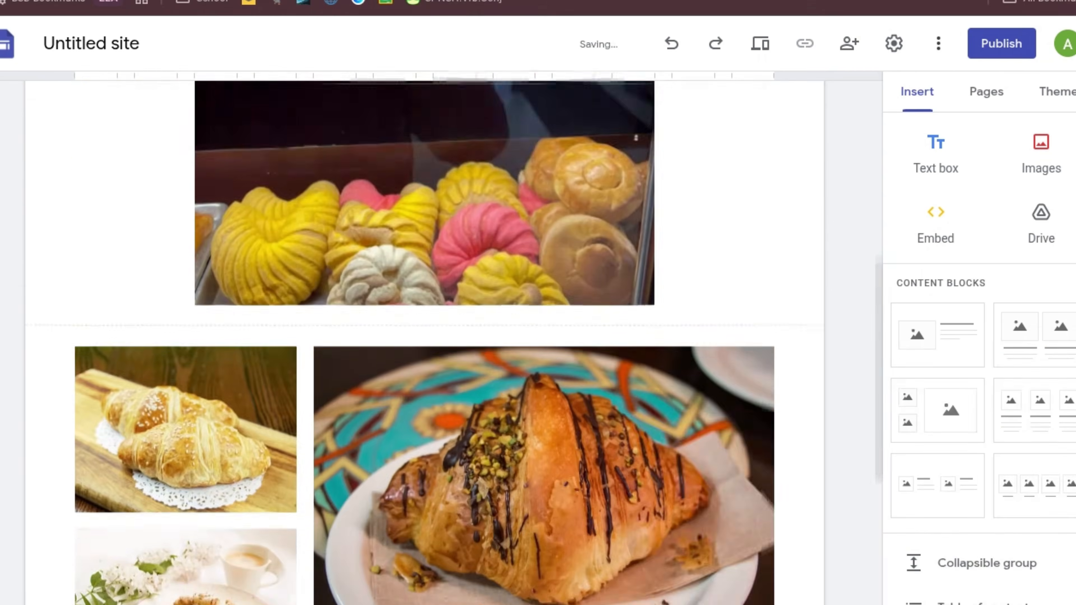
{"action": "scroll", "coordinate": [424, 339], "scroll_direction": "up", "scroll_amount": 2}
{"action": "scroll", "coordinate": [424, 339], "scroll_direction": "down", "scroll_amount": 15}
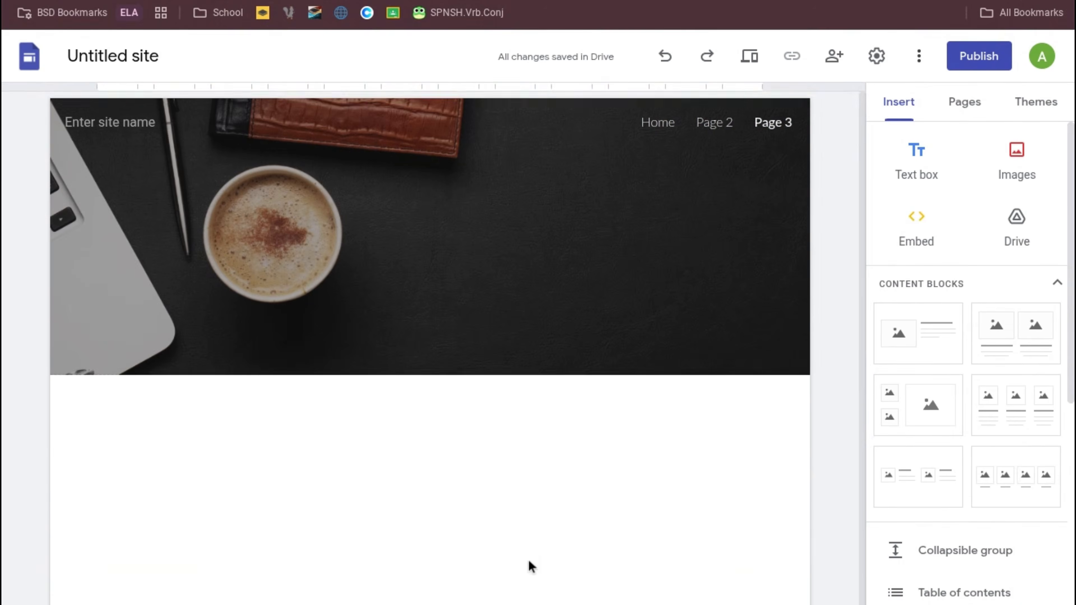
Add a Home button linked to the Home page, then widen and reposition it.
{"action": "scroll", "coordinate": [960, 467], "scroll_direction": "down", "scroll_amount": 6}
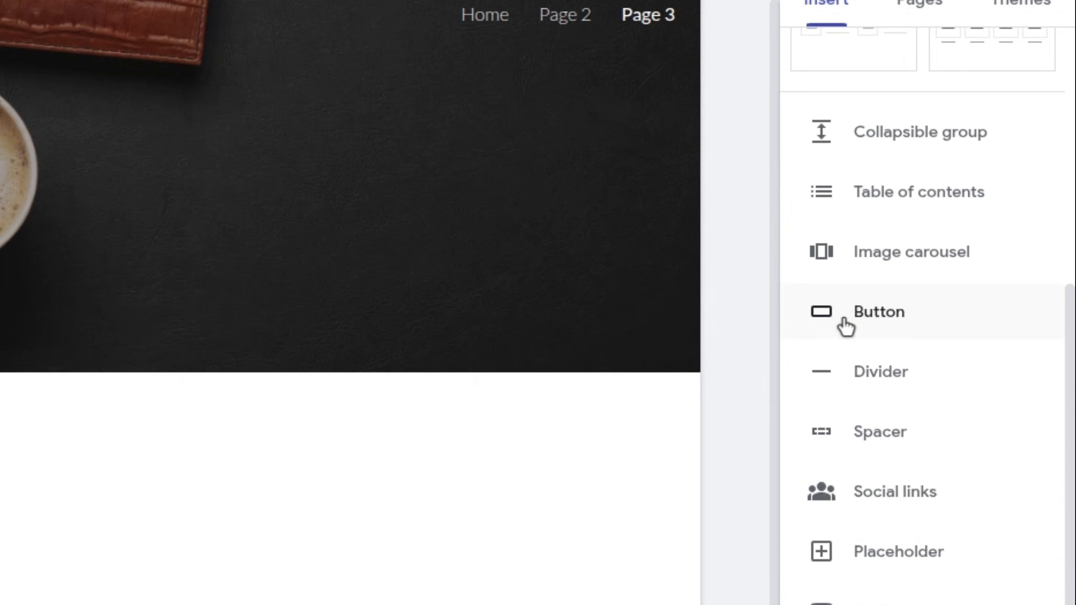
{"action": "left_click", "coordinate": [852, 320]}
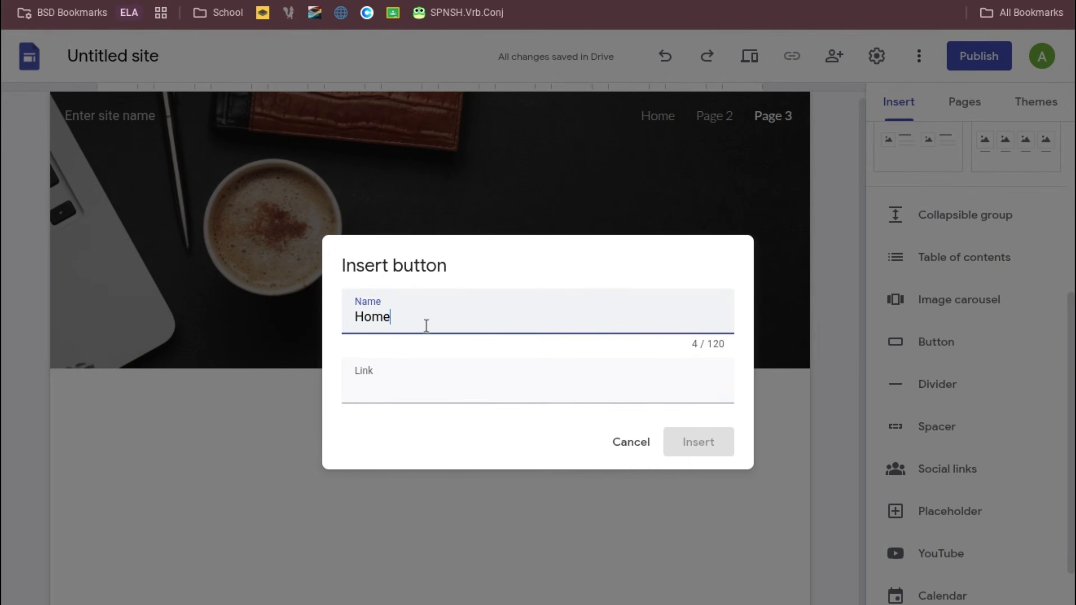
{"action": "left_click", "coordinate": [417, 372]}
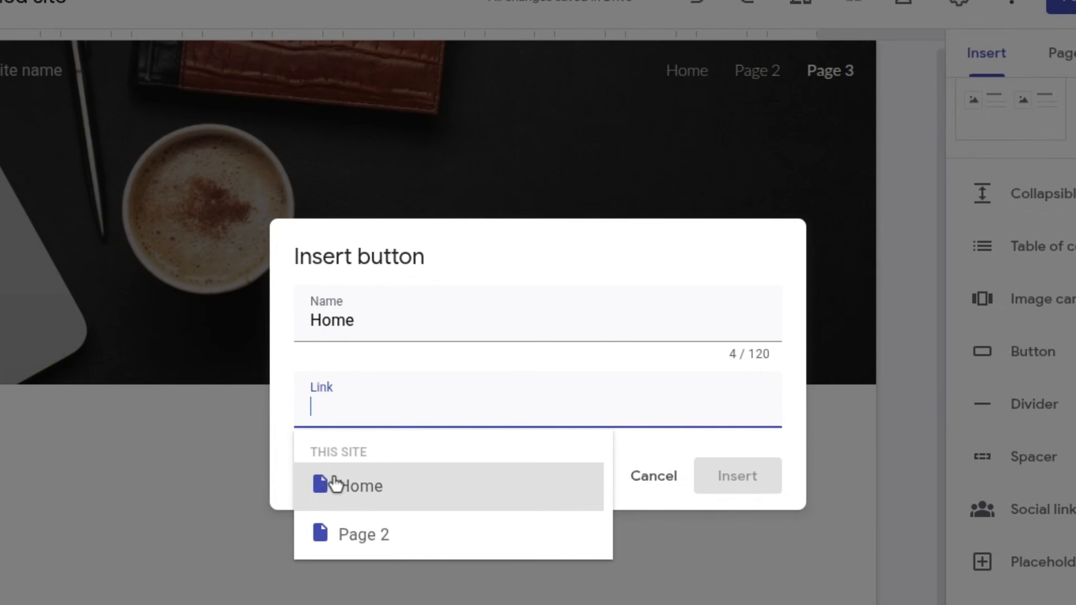
{"action": "left_click", "coordinate": [329, 490]}
{"action": "left_click", "coordinate": [737, 476]}
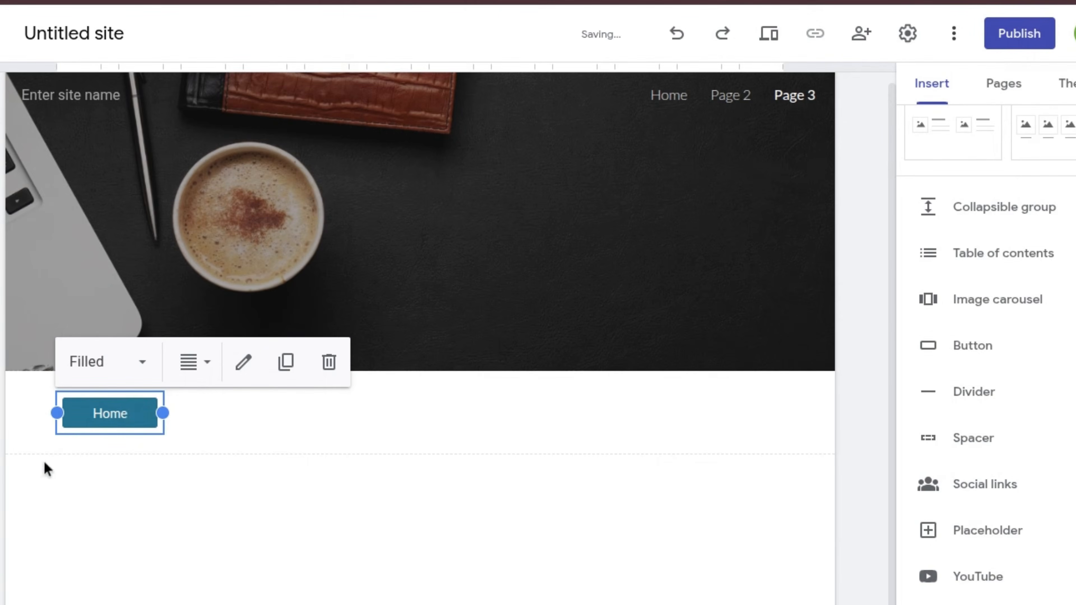
{"action": "left_click_drag", "start_coordinate": [162, 413], "coordinate": [596, 413]}
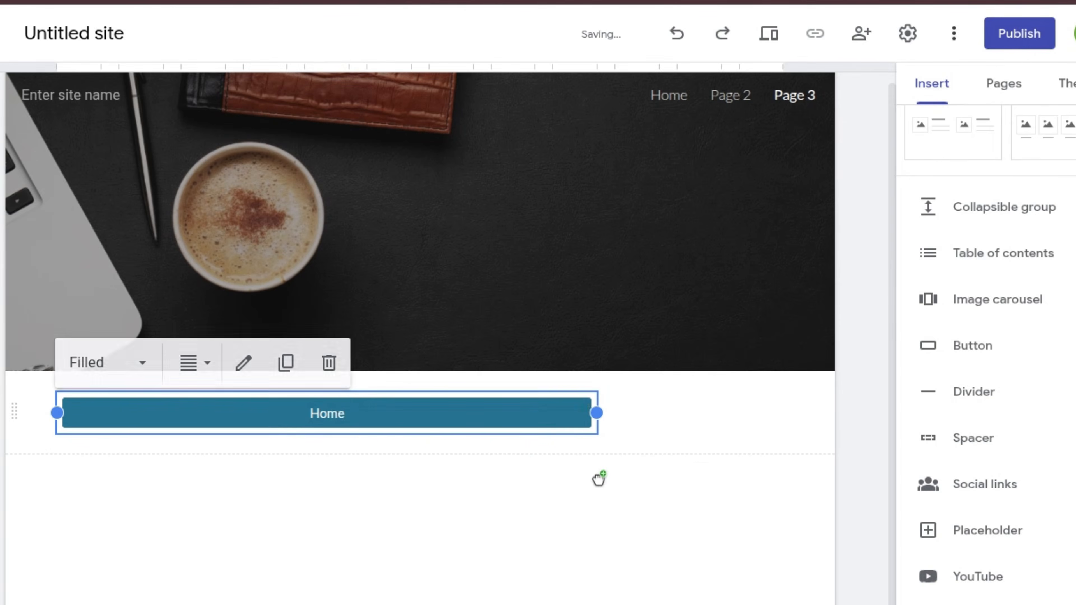
{"action": "left_click_drag", "start_coordinate": [347, 412], "coordinate": [356, 449]}
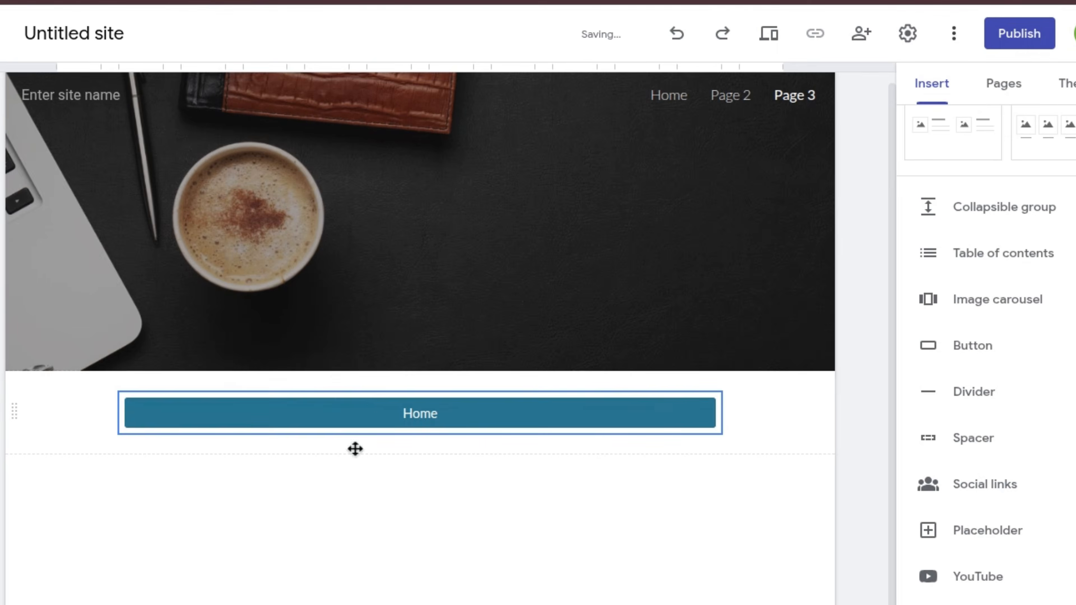
Add a 'Page 2' button linked to Page 2 and preview the site.
{"action": "type", "text": "Page 2"}
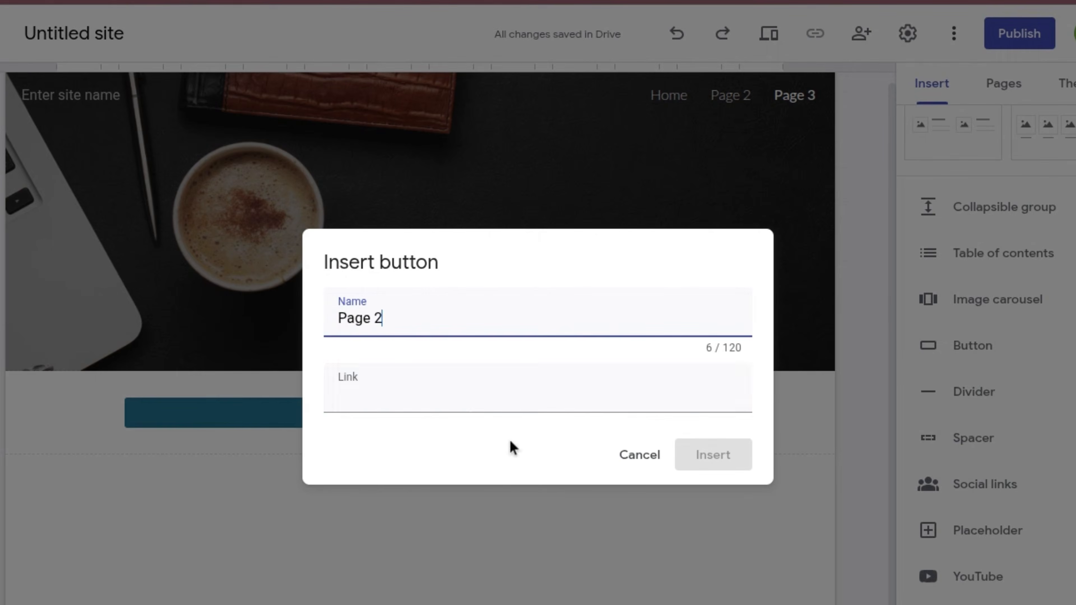
{"action": "left_click", "coordinate": [451, 379]}
{"action": "left_click", "coordinate": [384, 507]}
{"action": "left_click", "coordinate": [713, 454]}
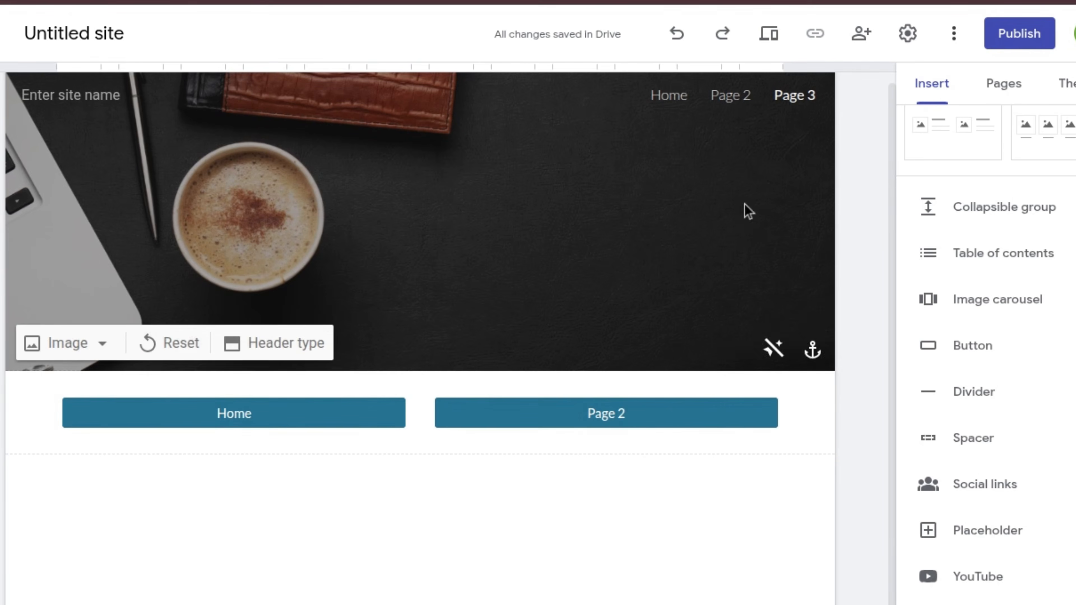
{"action": "left_click", "coordinate": [764, 50]}
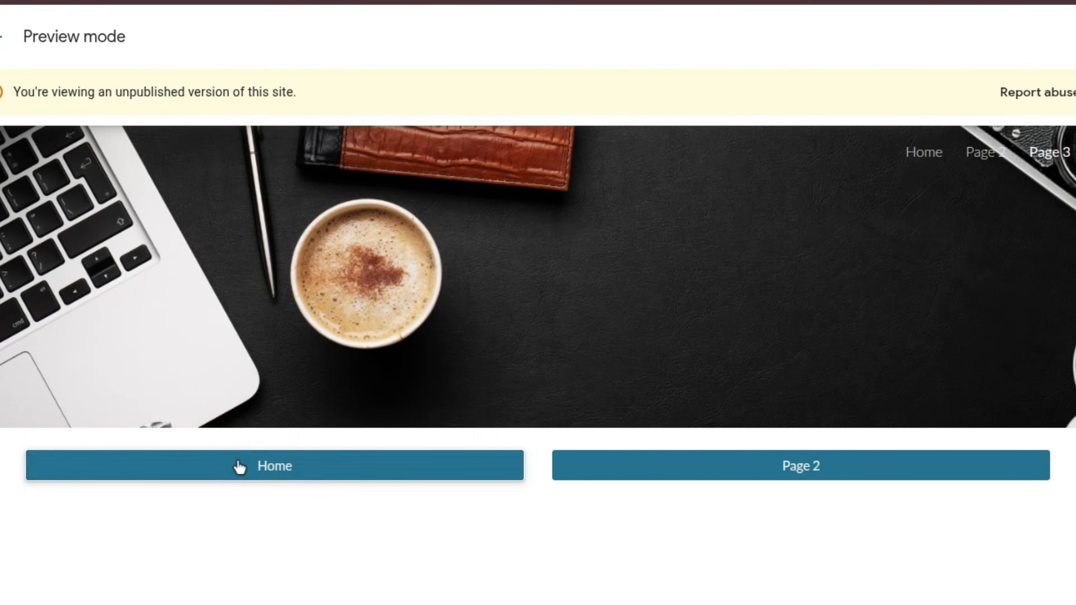
Test in preview that the Home button opens the Home page, then return to editing Page 3.
{"action": "left_click", "coordinate": [240, 466]}
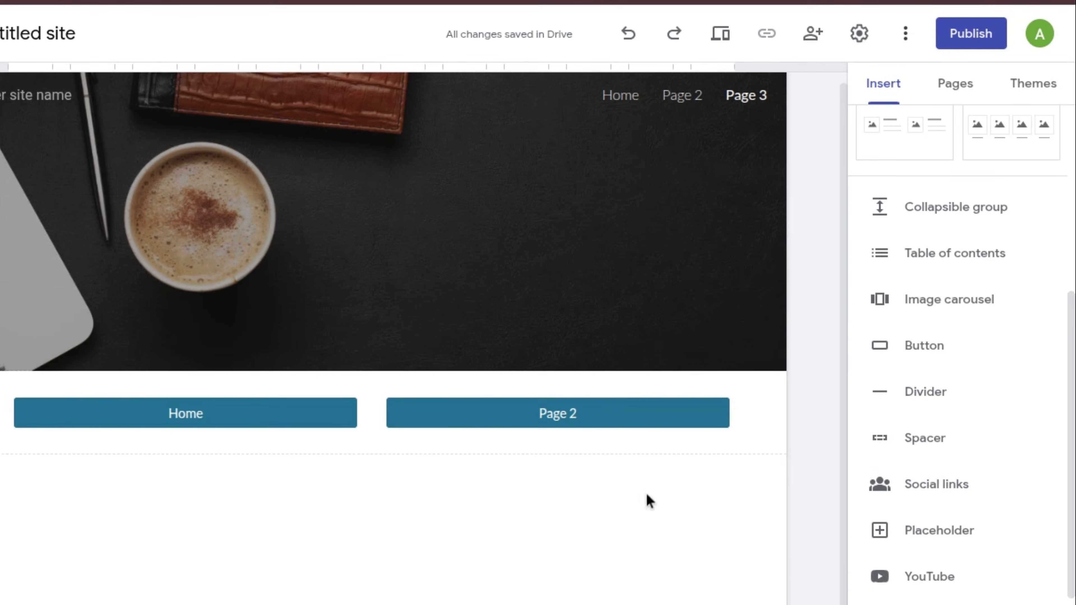
{"action": "scroll", "coordinate": [871, 373], "scroll_direction": "up", "scroll_amount": 5}
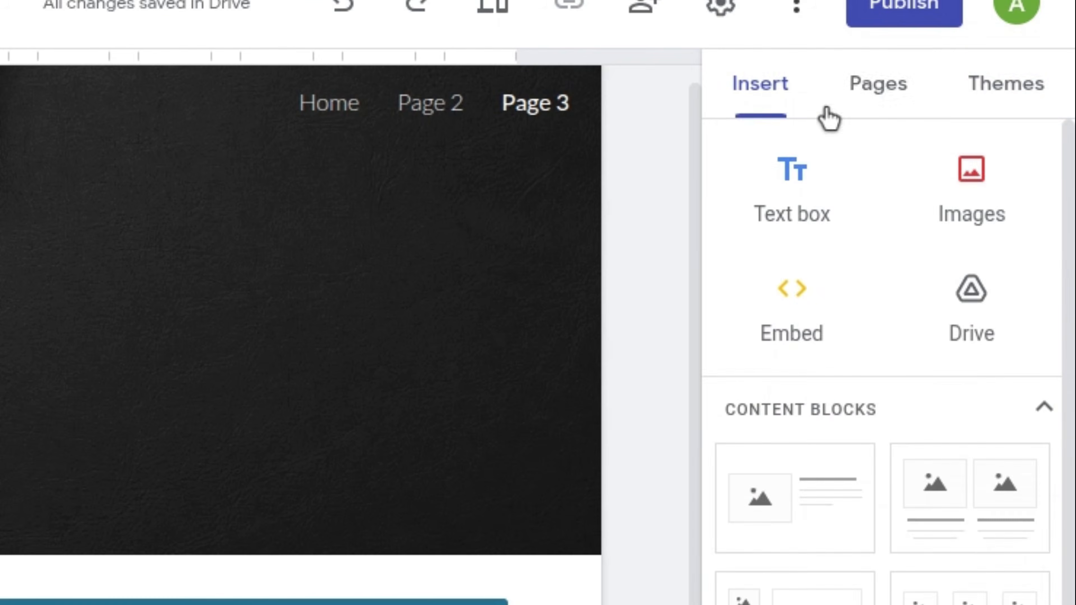
Try the preset Aristotle and Diplomat themes on the site.
{"action": "left_click", "coordinate": [967, 91]}
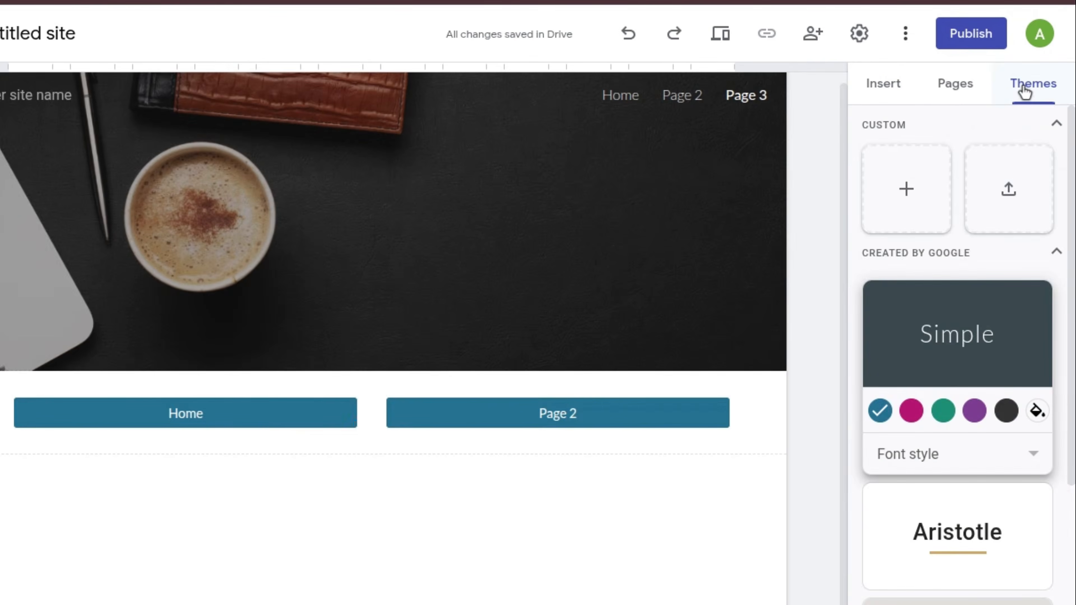
{"action": "left_click", "coordinate": [955, 483]}
{"action": "left_click", "coordinate": [955, 481]}
{"action": "scroll", "coordinate": [955, 482], "scroll_direction": "up", "scroll_amount": 8}
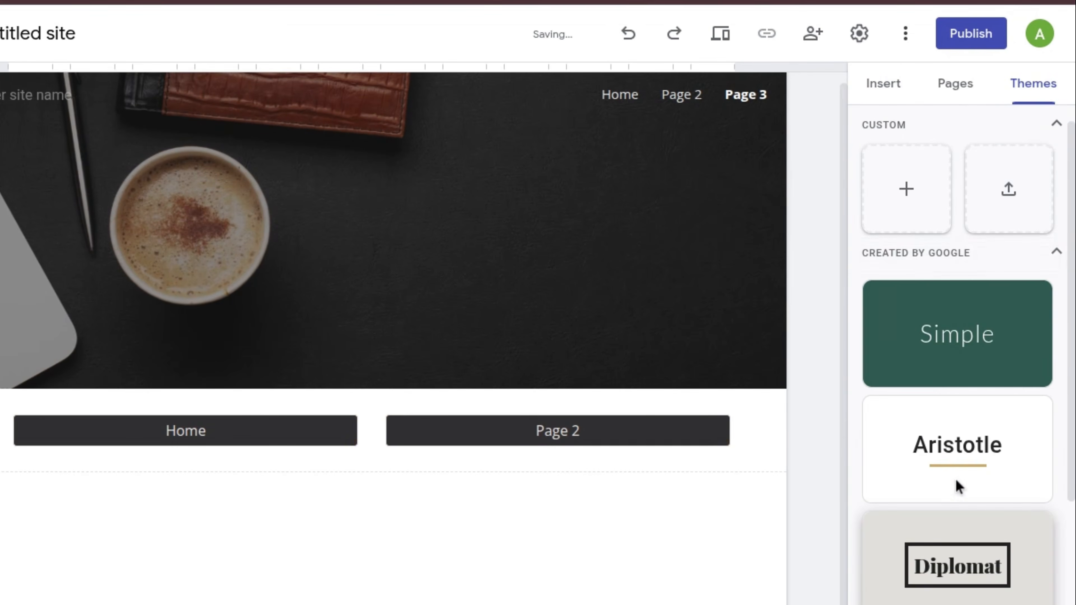
Create a custom theme named 'Theme 1' with a preset colour palette, then choose its heading font.
{"action": "left_click", "coordinate": [910, 211]}
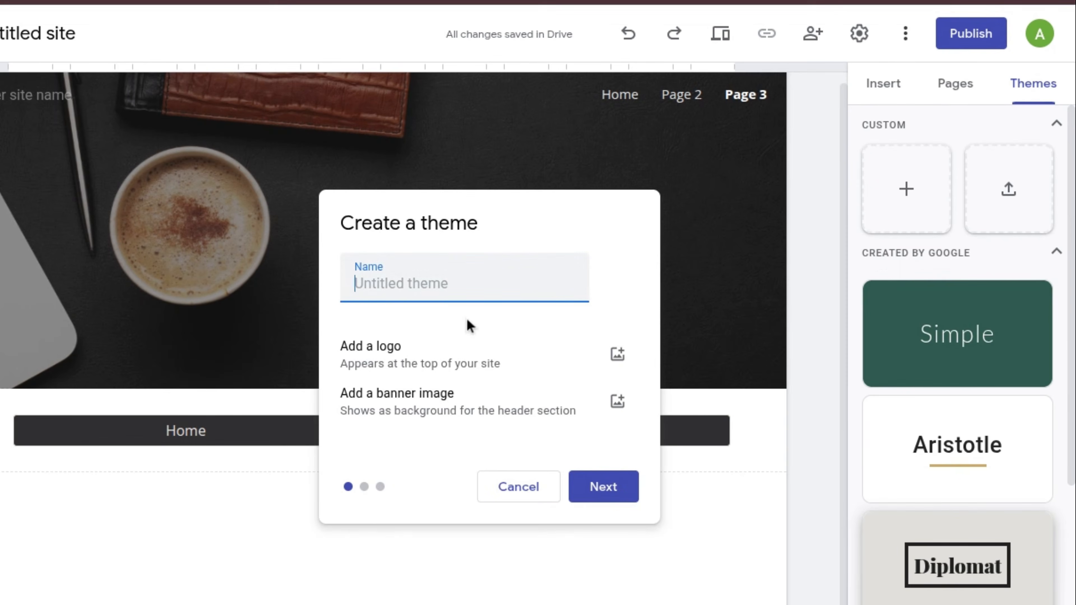
{"action": "type", "text": "Theme 1"}
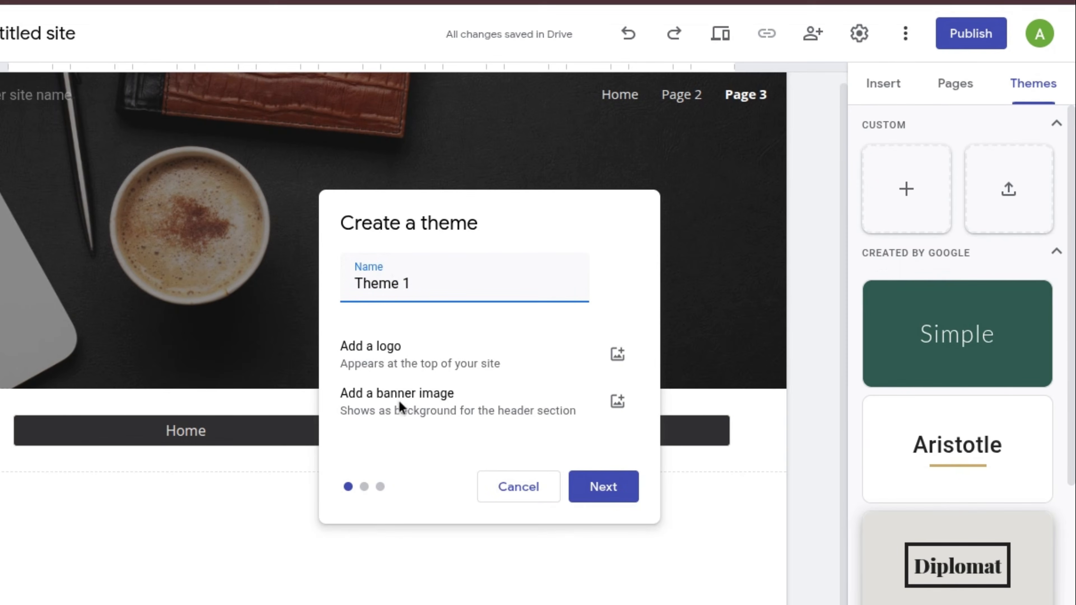
{"action": "left_click", "coordinate": [568, 484]}
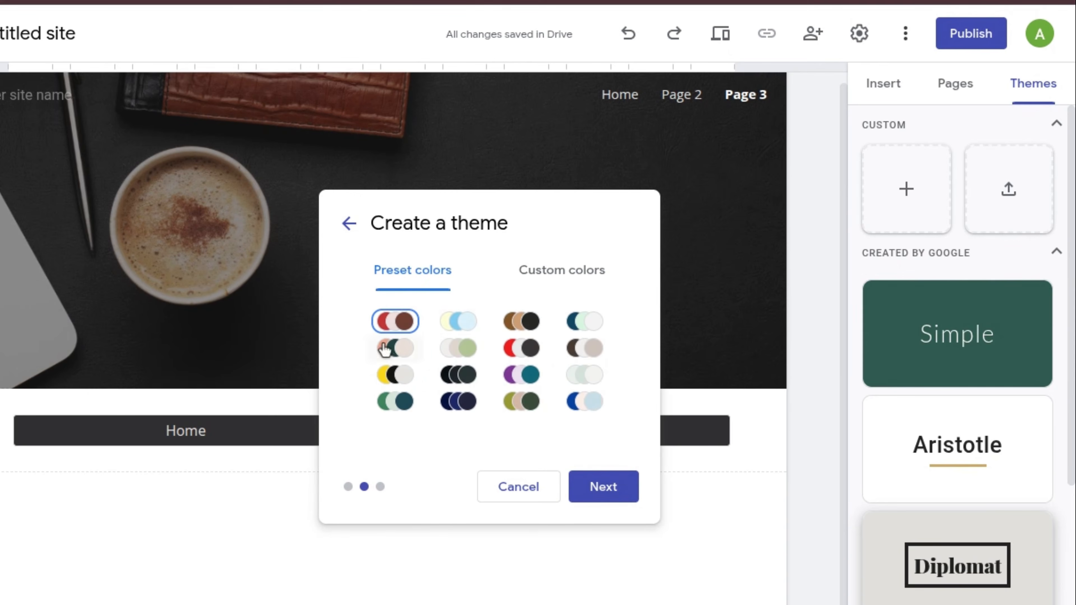
{"action": "left_click", "coordinate": [520, 291]}
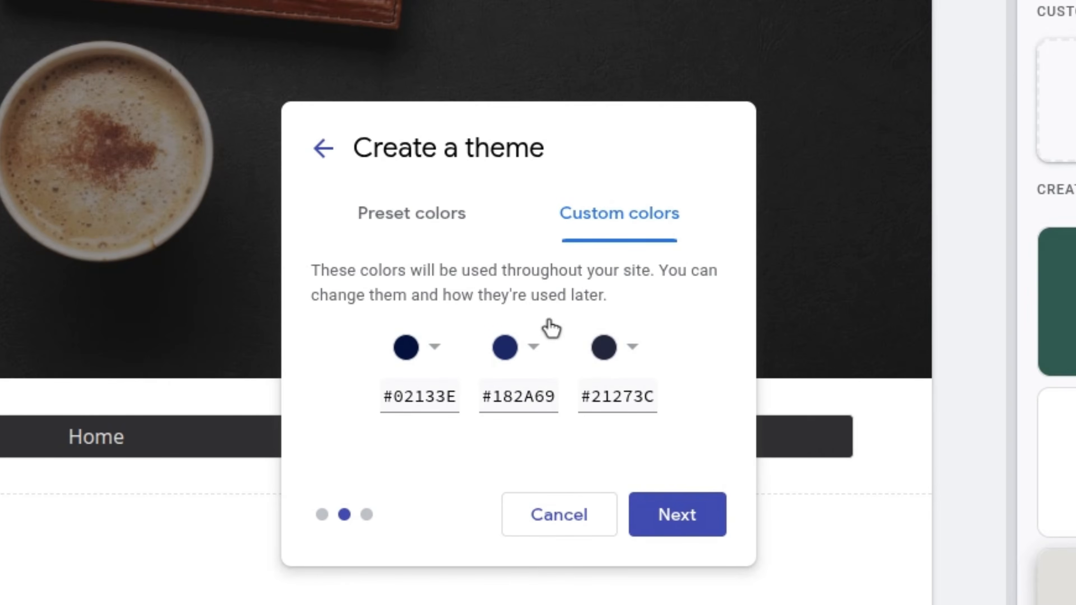
{"action": "left_click", "coordinate": [427, 229]}
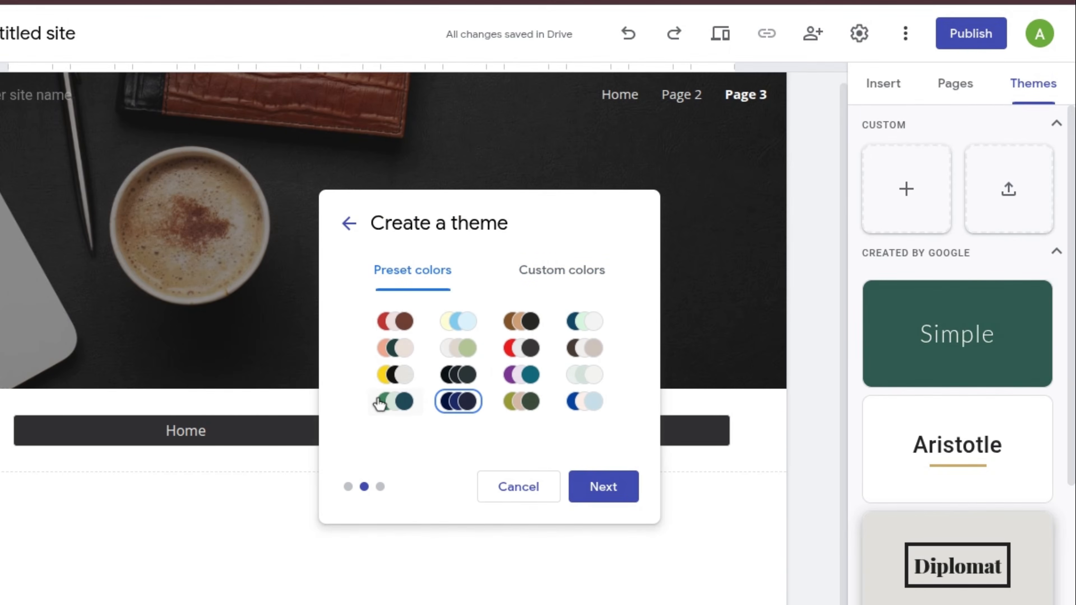
{"action": "left_click", "coordinate": [574, 487]}
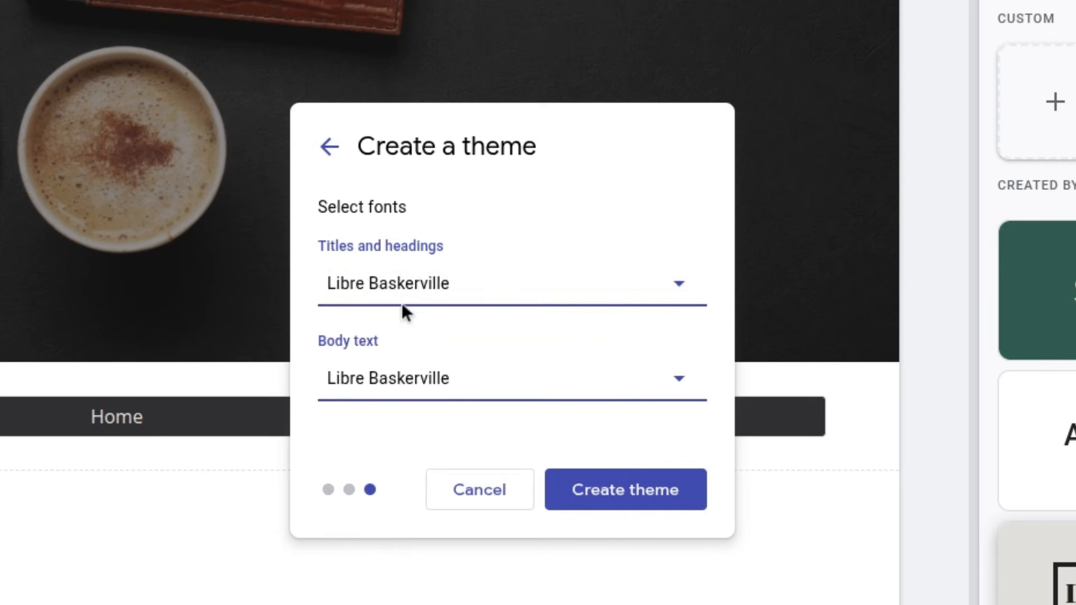
{"action": "left_click", "coordinate": [400, 342]}
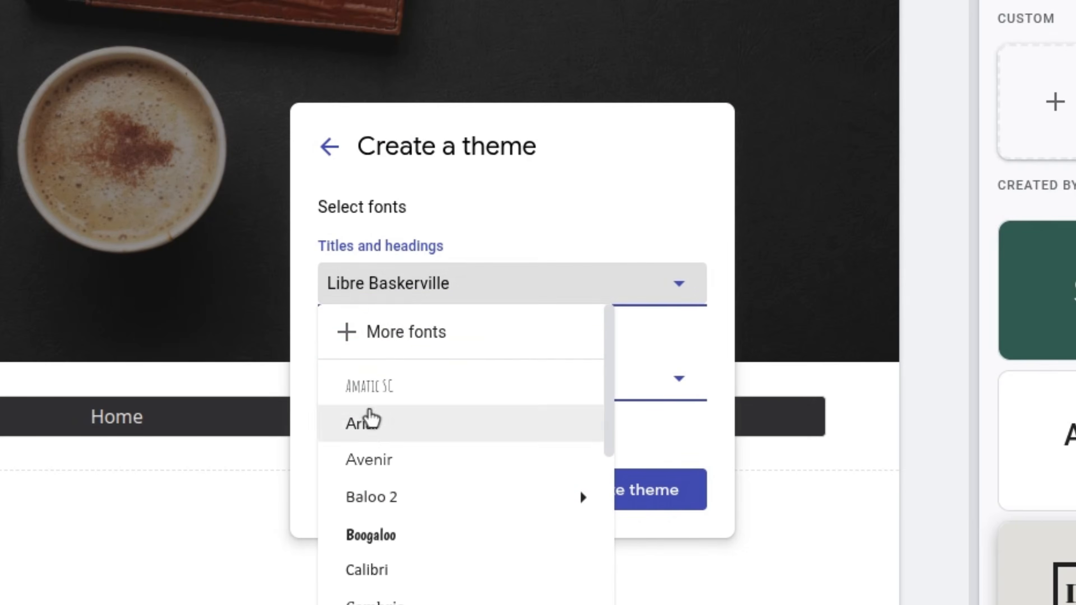
{"action": "mouse_move", "coordinate": [374, 504]}
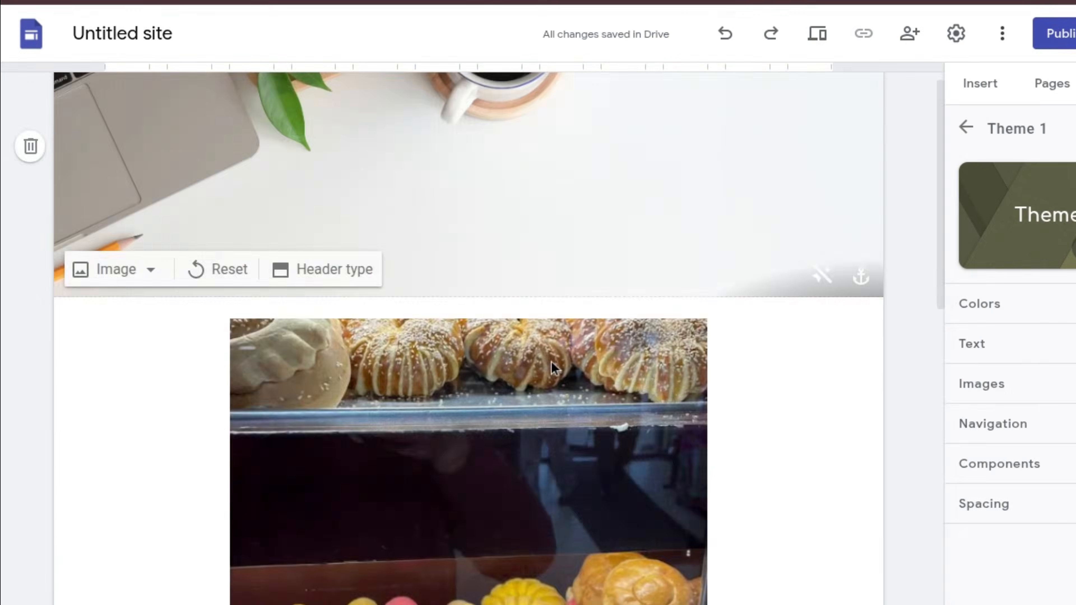
{"action": "scroll", "coordinate": [552, 361], "scroll_direction": "down", "scroll_amount": 10}
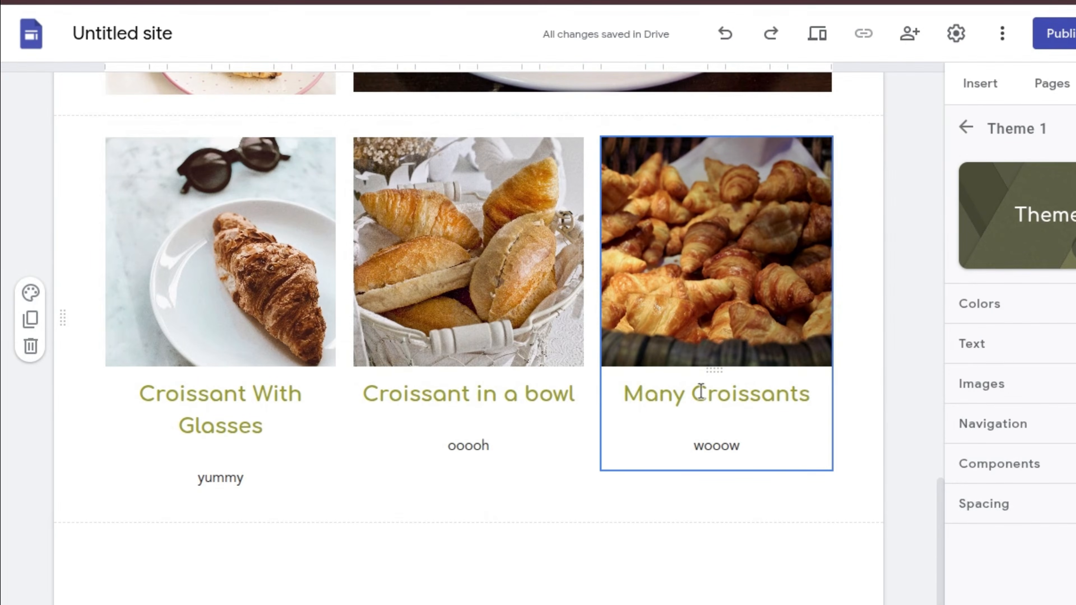
Give the three-croissant card section a beige Style 2 section colour.
{"action": "left_click_drag", "start_coordinate": [716, 393], "coordinate": [647, 383]}
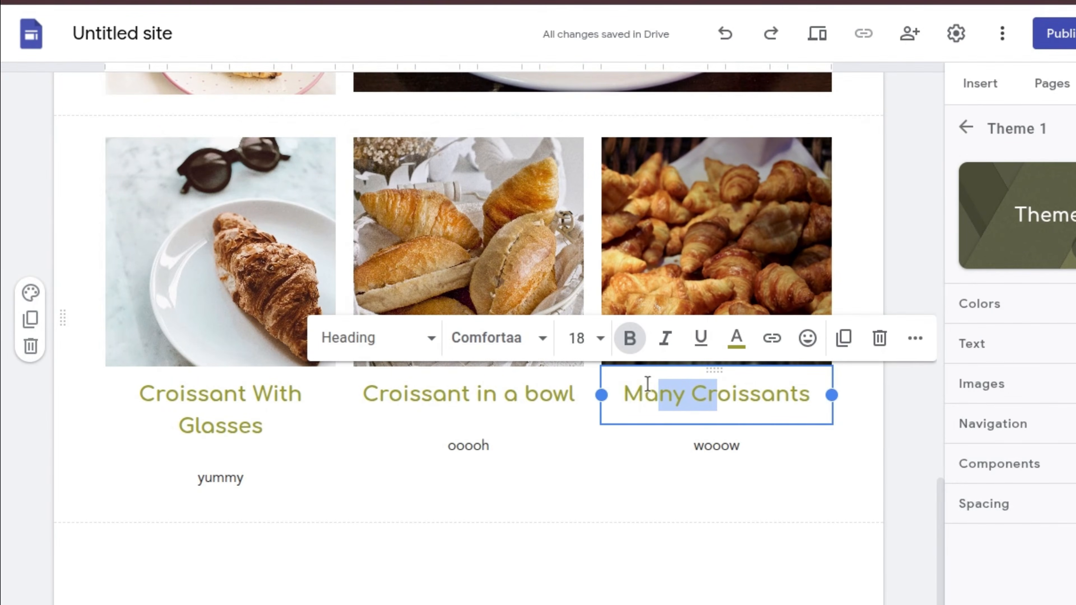
{"action": "left_click", "coordinate": [580, 601]}
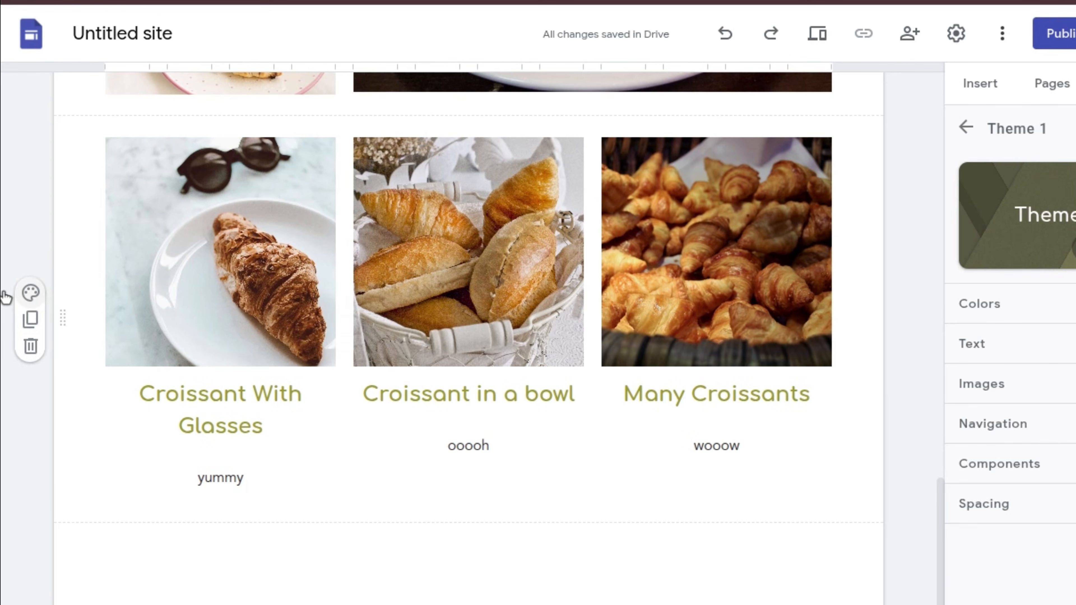
{"action": "left_click", "coordinate": [31, 292]}
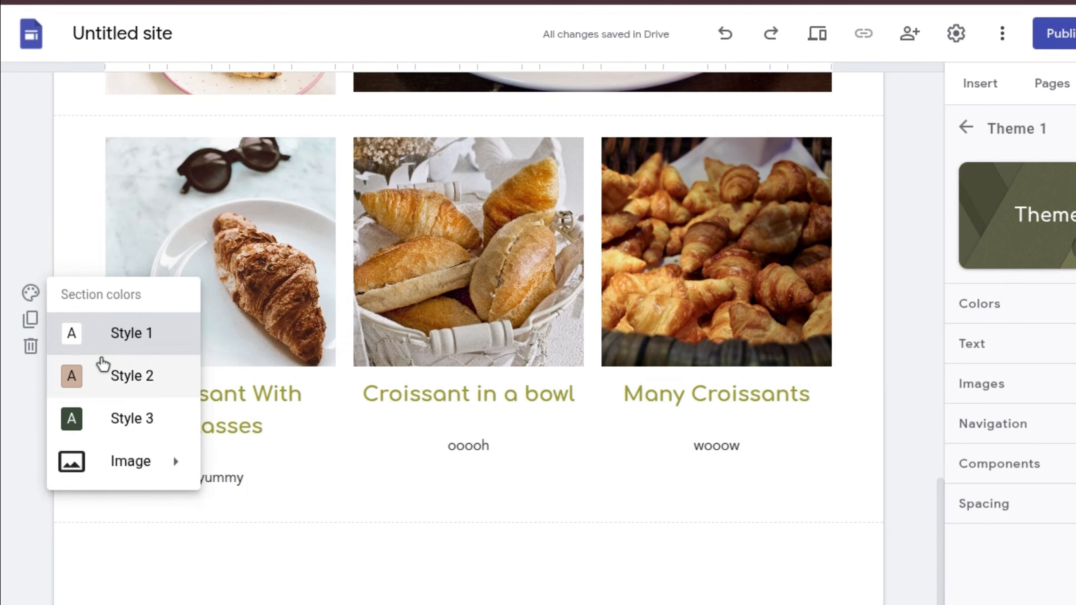
{"action": "left_click", "coordinate": [101, 377]}
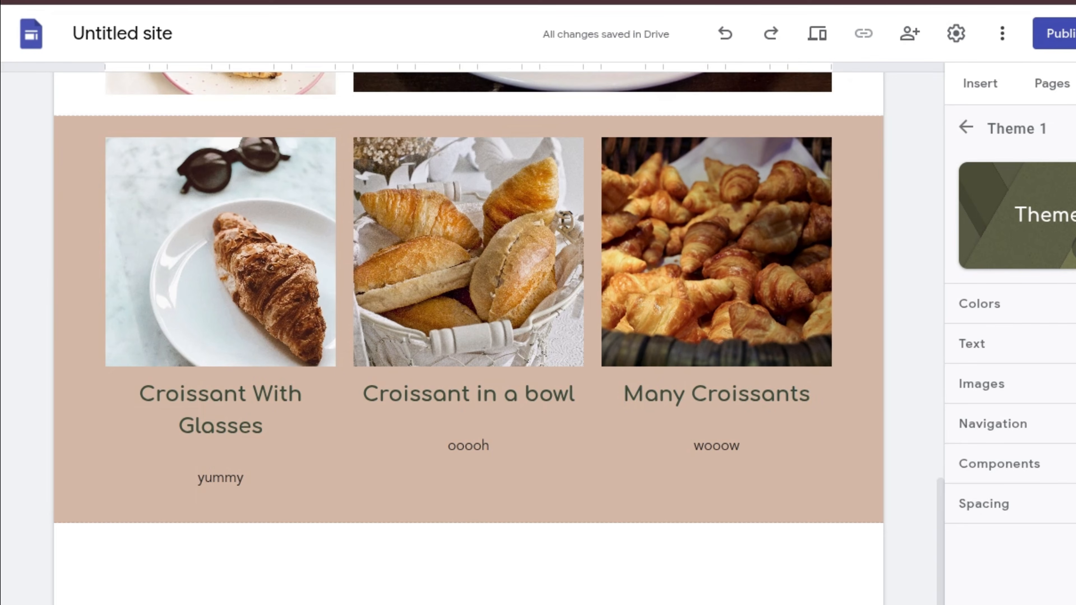
{"action": "scroll", "coordinate": [466, 339], "scroll_direction": "up", "scroll_amount": 5}
{"action": "scroll", "coordinate": [466, 339], "scroll_direction": "down", "scroll_amount": 1}
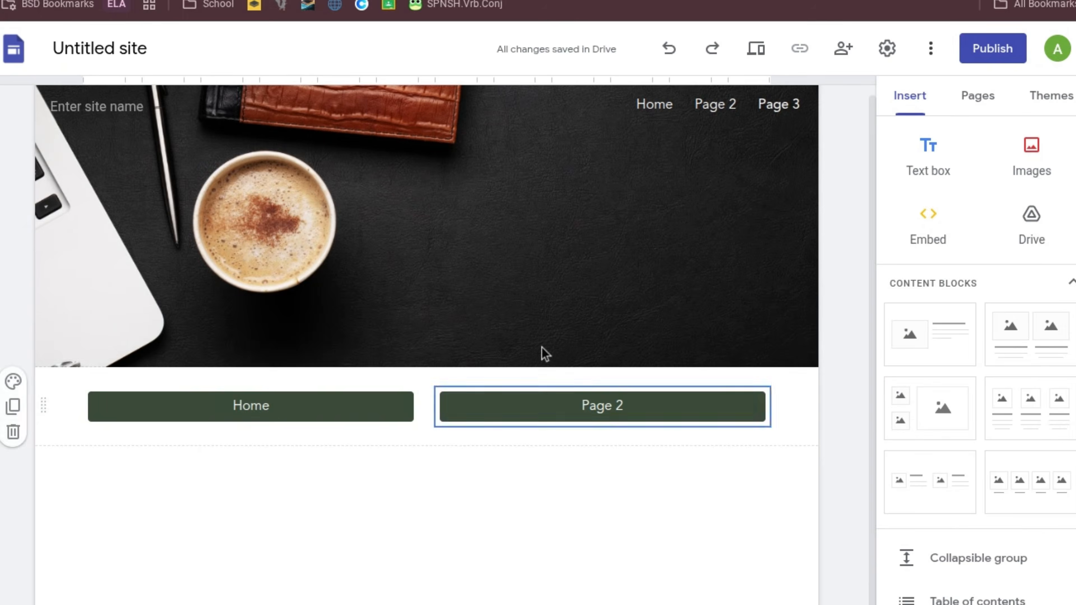
Insert an image carousel and add a croissant photo from a Google Images search.
{"action": "scroll", "coordinate": [976, 193], "scroll_direction": "down", "scroll_amount": 5}
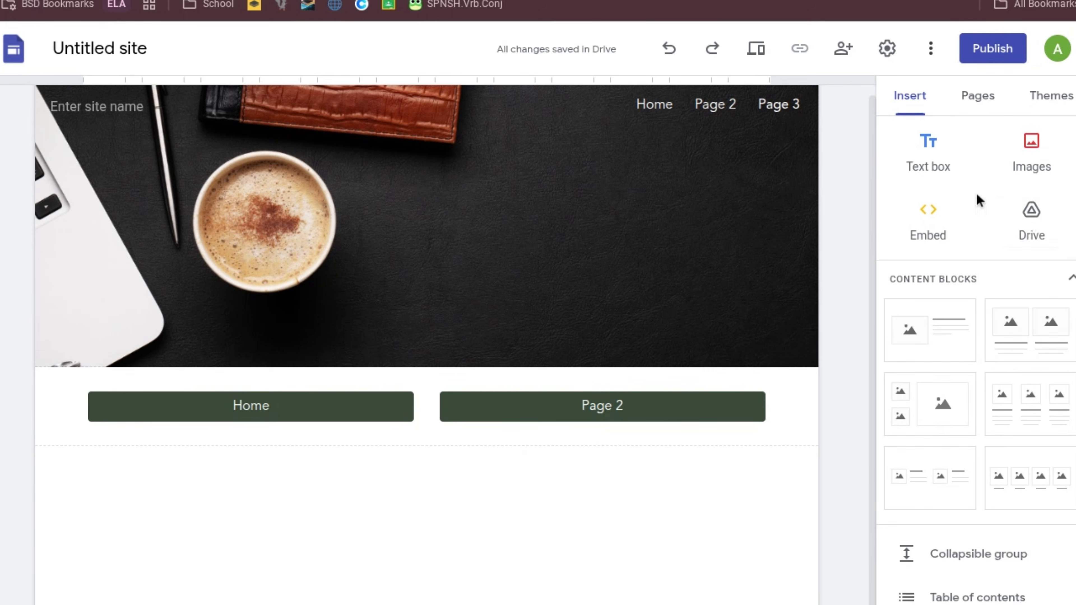
{"action": "scroll", "coordinate": [975, 192], "scroll_direction": "down", "scroll_amount": 5}
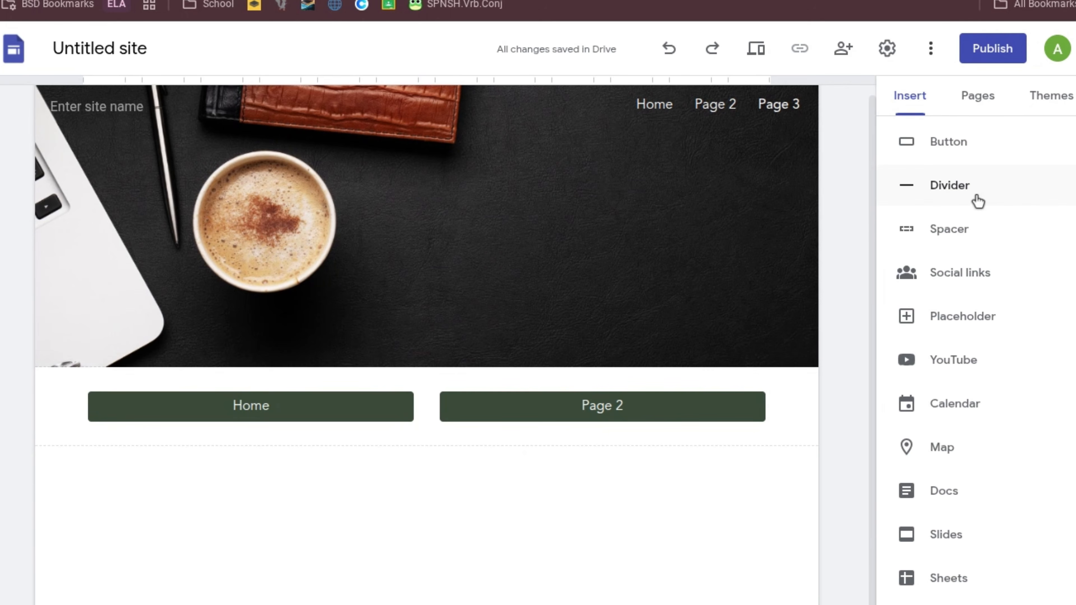
{"action": "scroll", "coordinate": [972, 204], "scroll_direction": "up", "scroll_amount": 5}
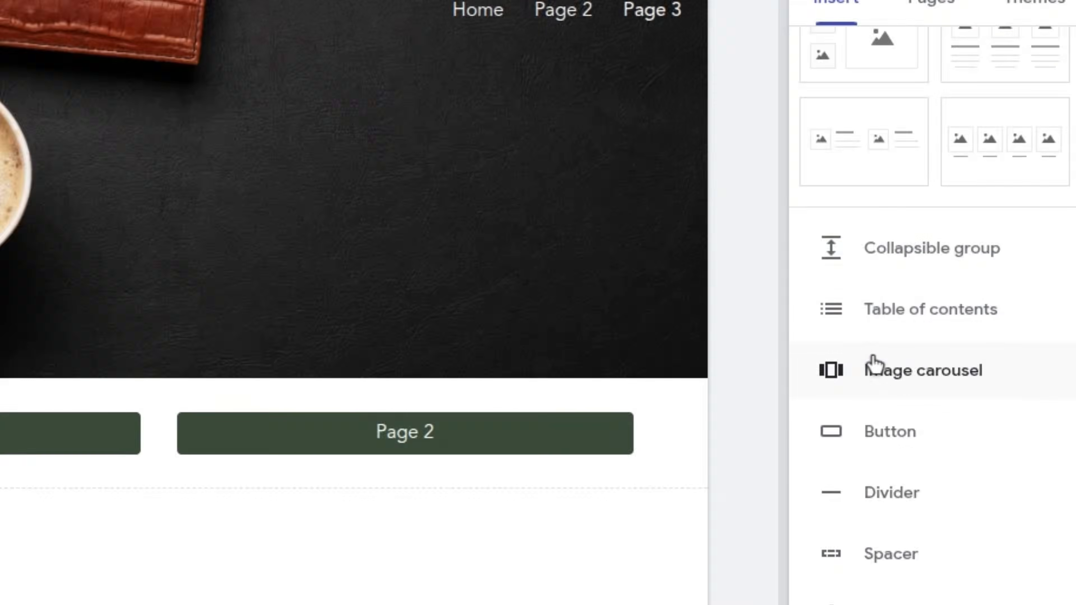
{"action": "left_click", "coordinate": [890, 369]}
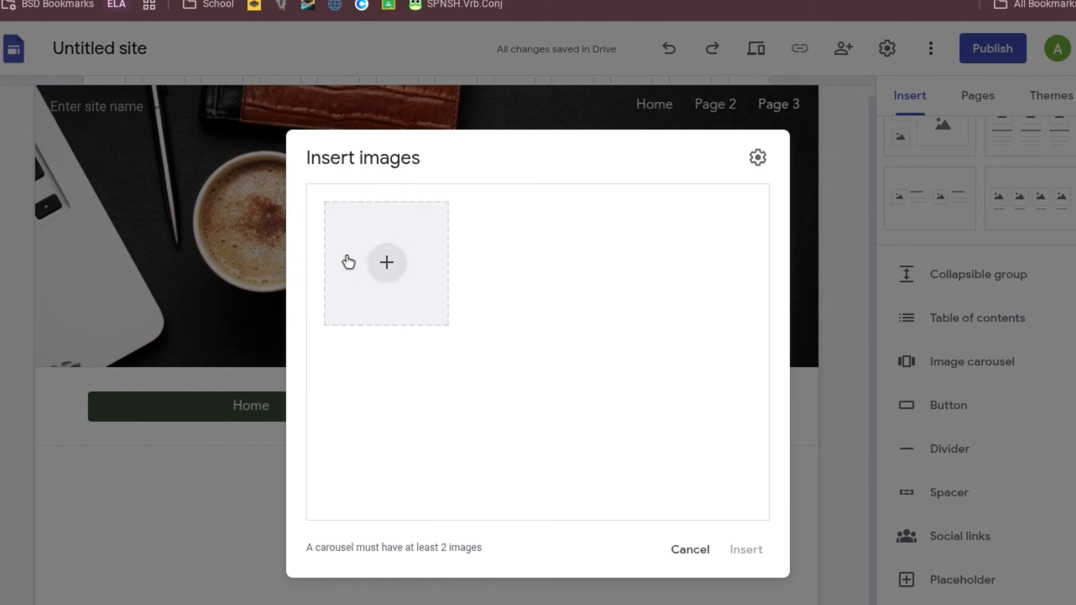
{"action": "left_click", "coordinate": [348, 262]}
{"action": "left_click", "coordinate": [388, 347]}
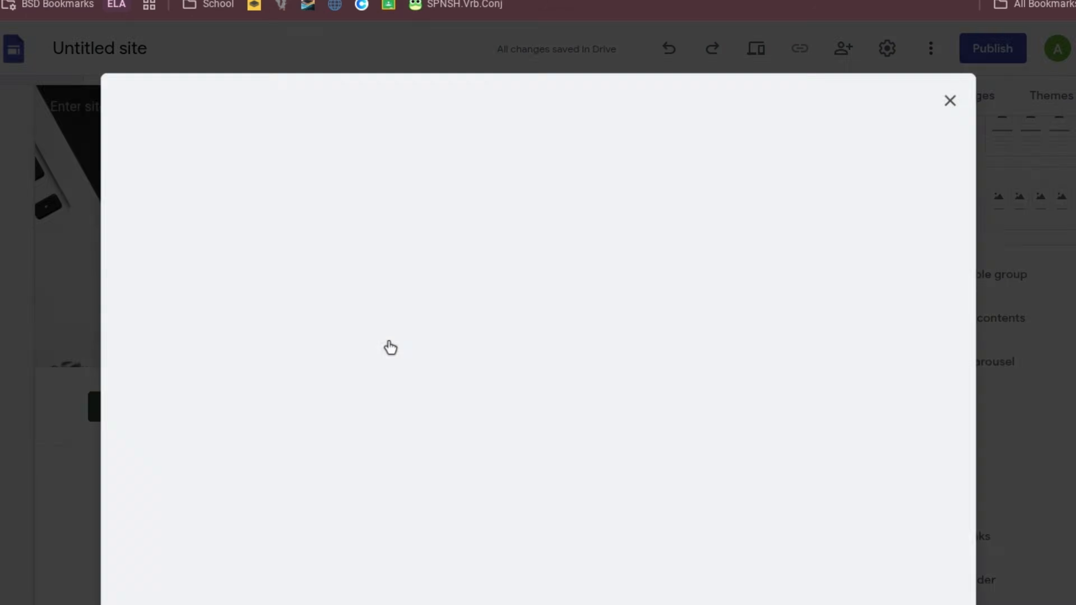
{"action": "left_click", "coordinate": [254, 163]}
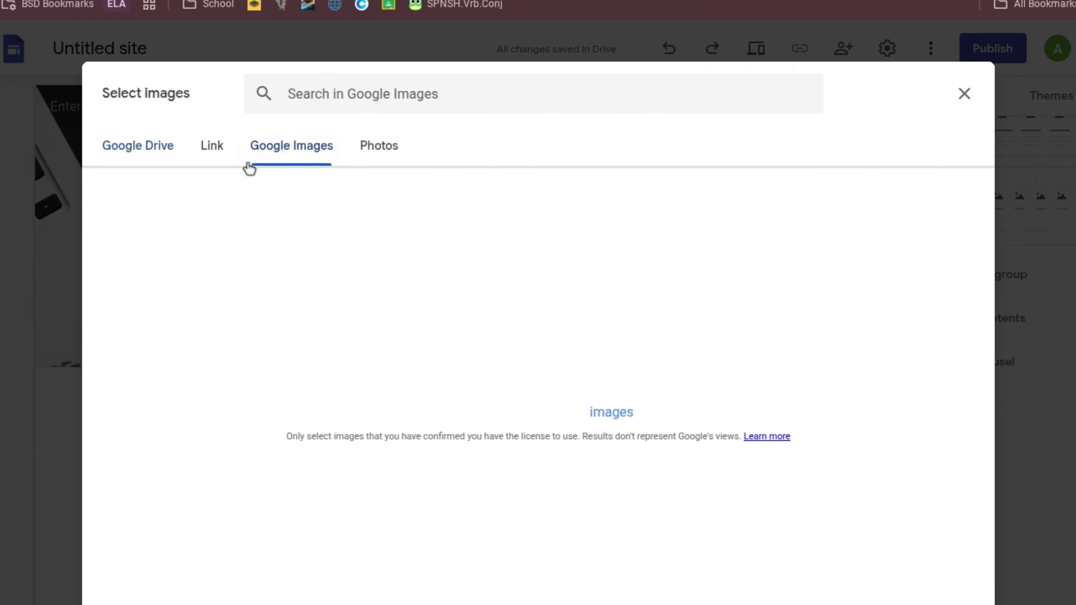
{"action": "left_click", "coordinate": [313, 93]}
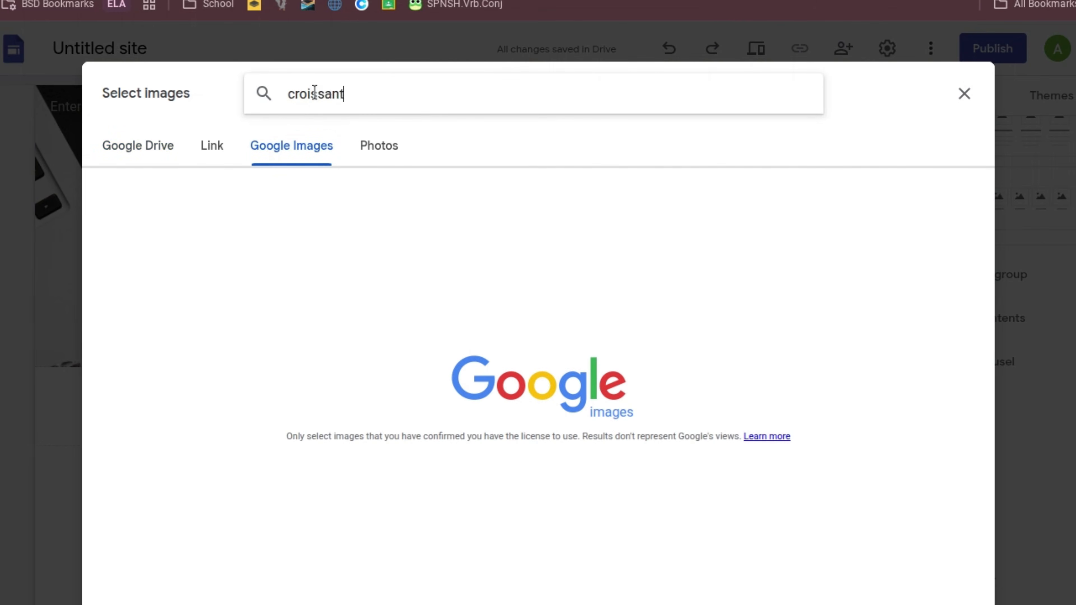
{"action": "key", "text": "Return"}
{"action": "double_click", "coordinate": [280, 471]}
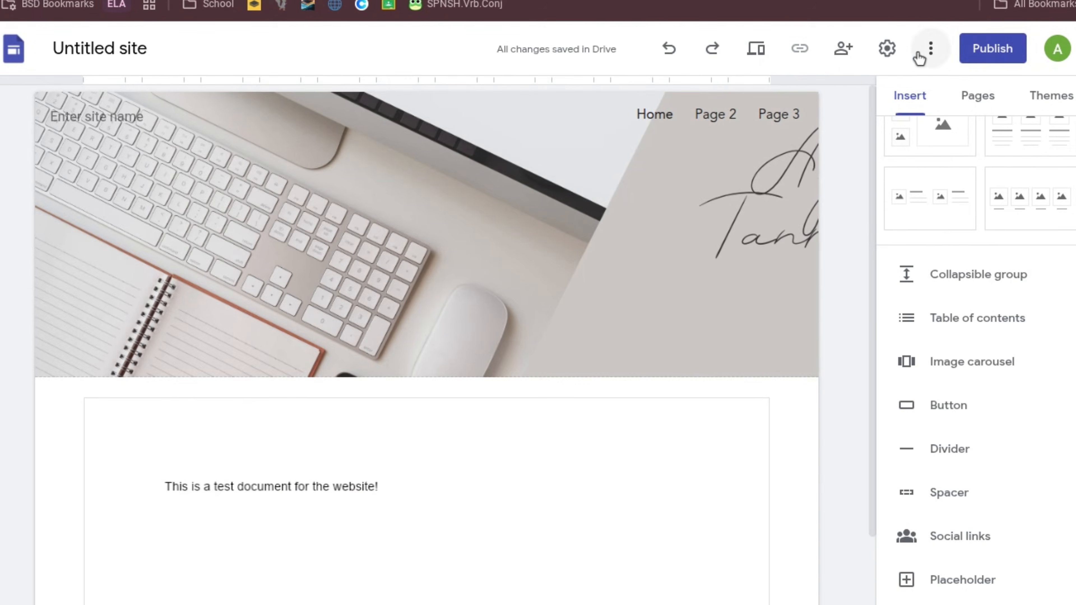
Publish the site at the web address 'croissantsite'.
{"action": "left_click", "coordinate": [993, 49]}
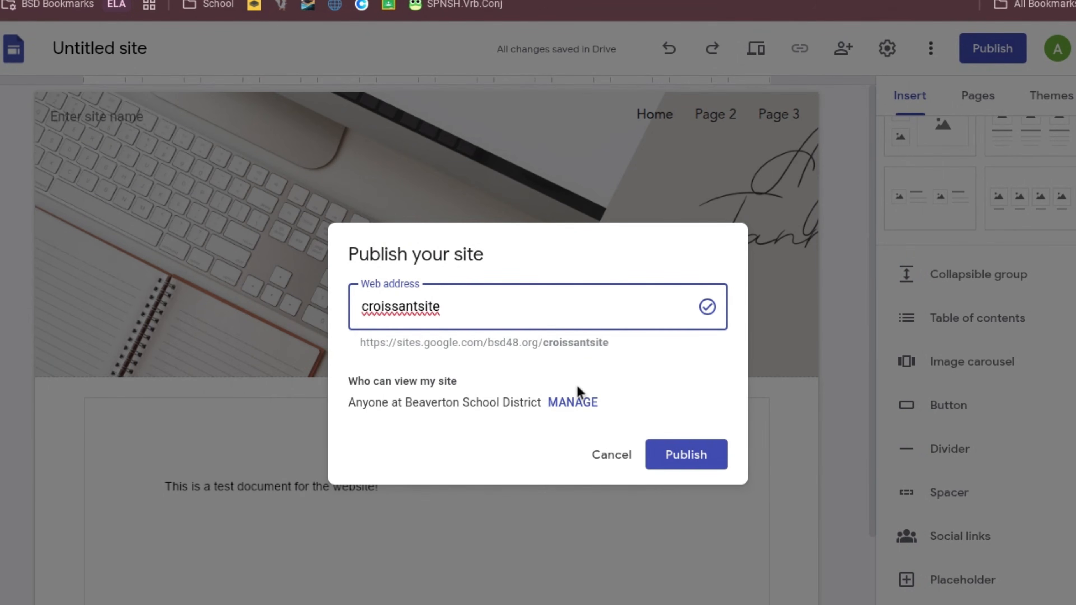
{"action": "left_click", "coordinate": [656, 455]}
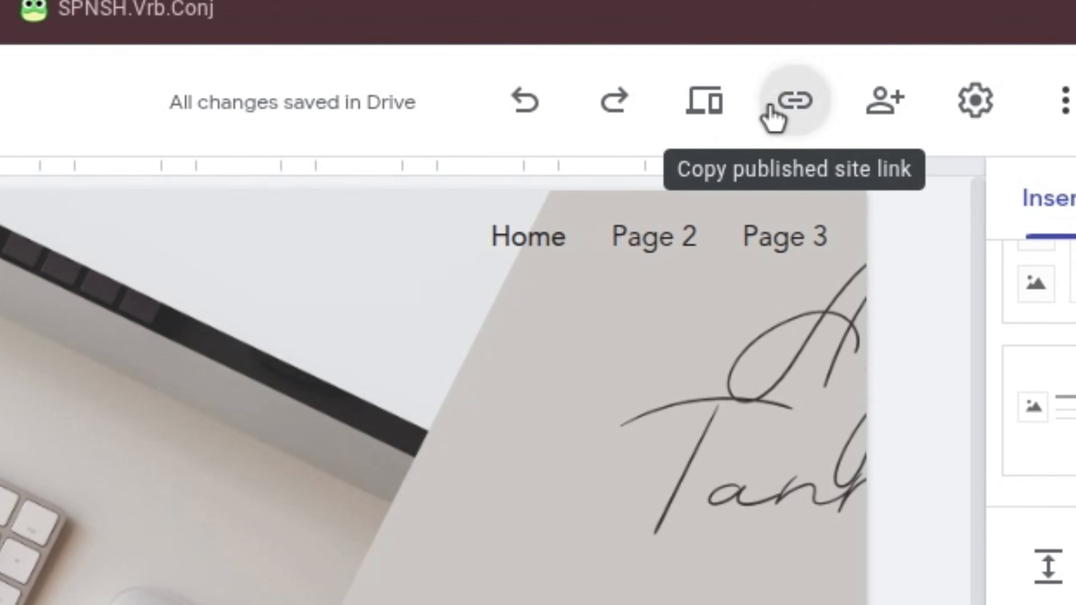
Copy the published site's link and open a new browser tab.
{"action": "left_click", "coordinate": [770, 111]}
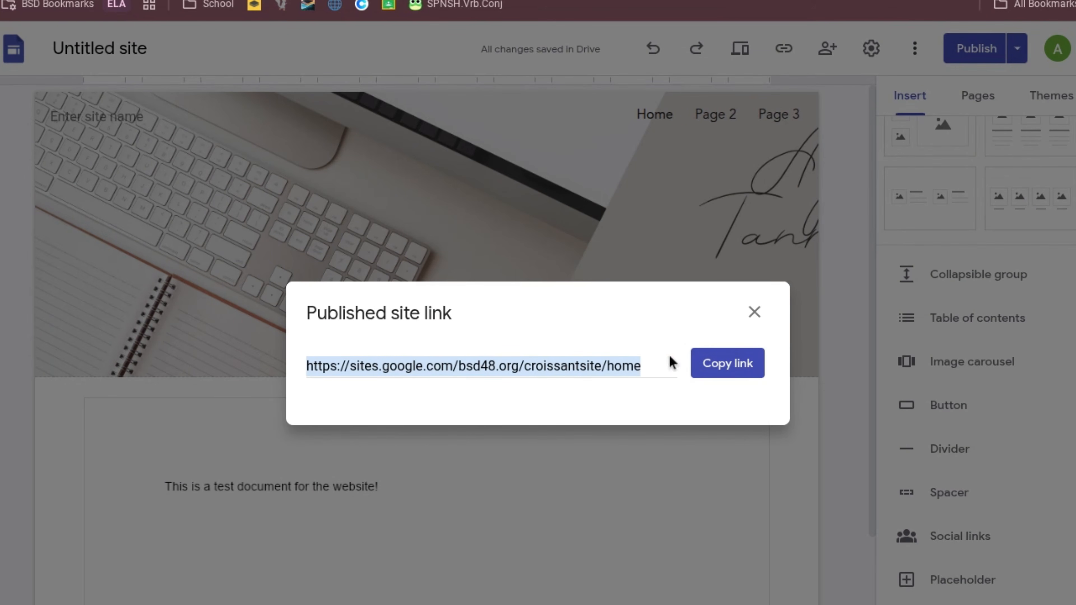
{"action": "left_click", "coordinate": [727, 363]}
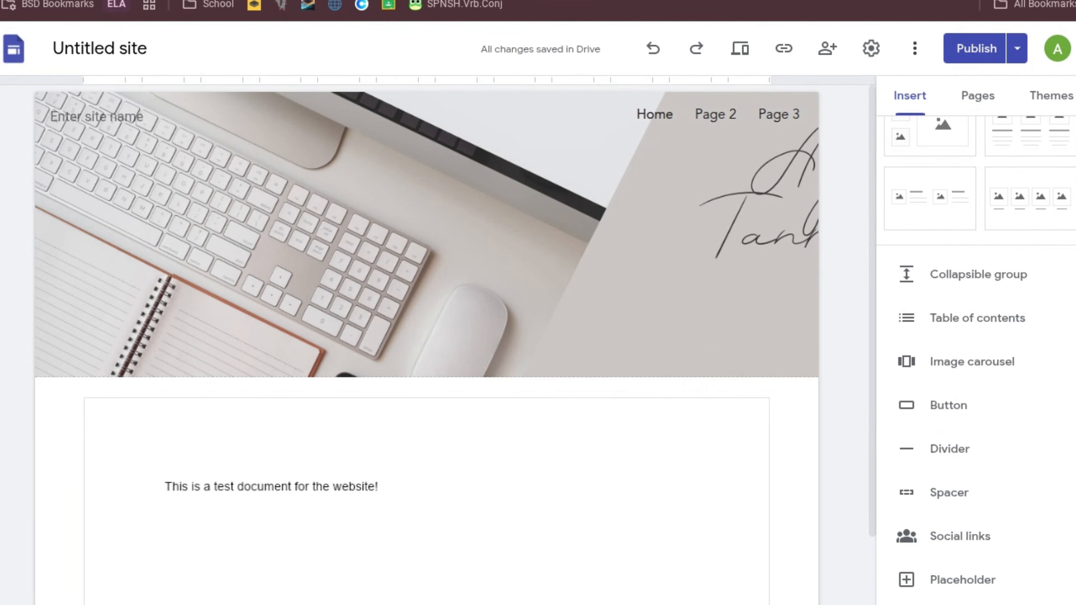
{"action": "key", "text": "ctrl+t"}
Paste the copied link to load the live croissantsite and scroll through its pages.
{"action": "key", "text": "ctrl+v"}
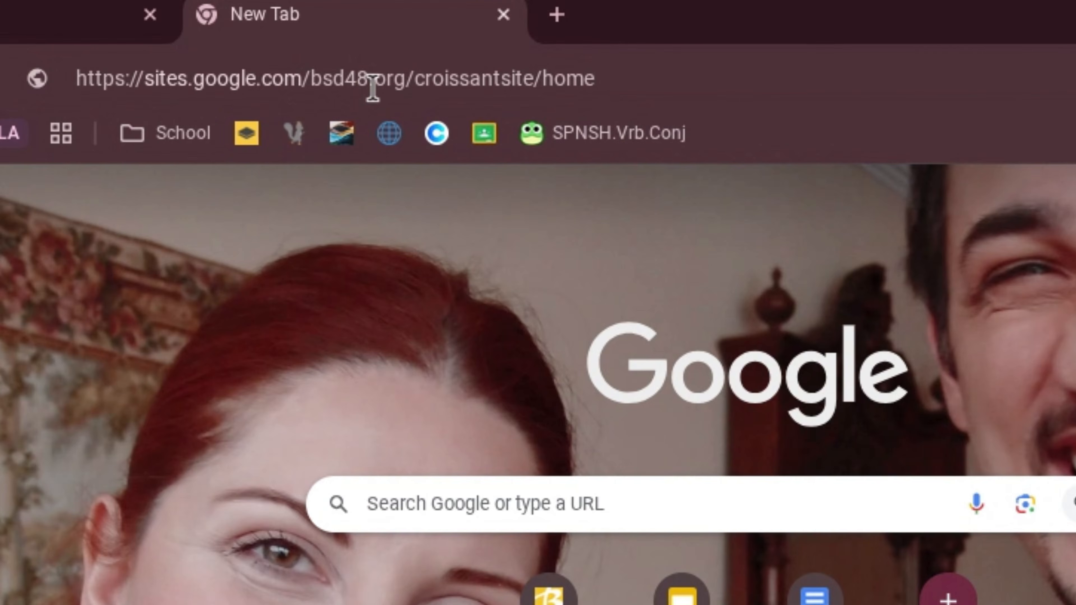
{"action": "key", "text": "Return"}
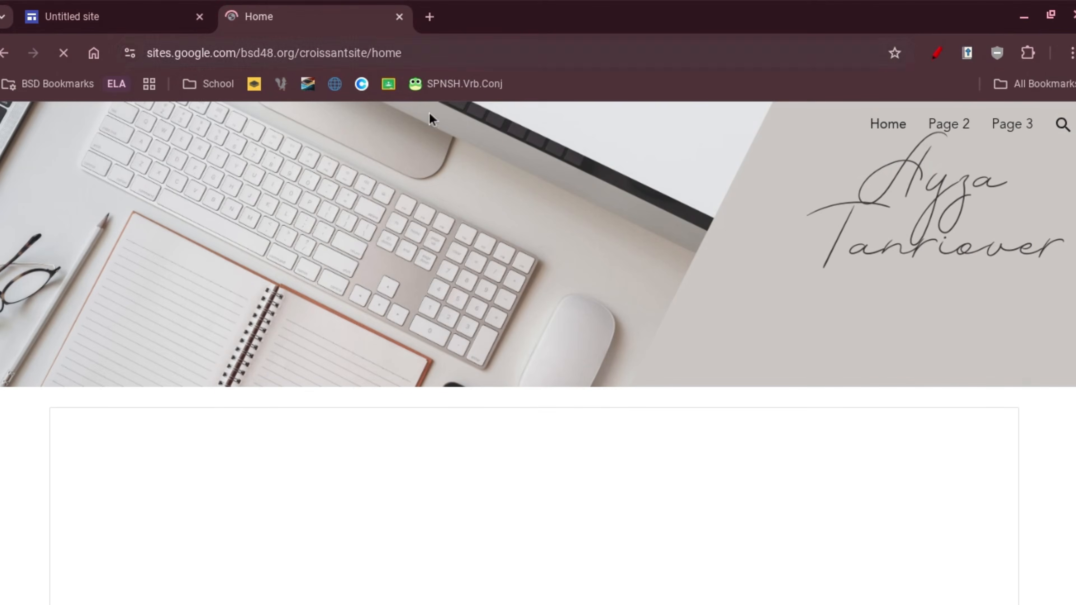
{"action": "scroll", "coordinate": [451, 212], "scroll_direction": "down", "scroll_amount": 2}
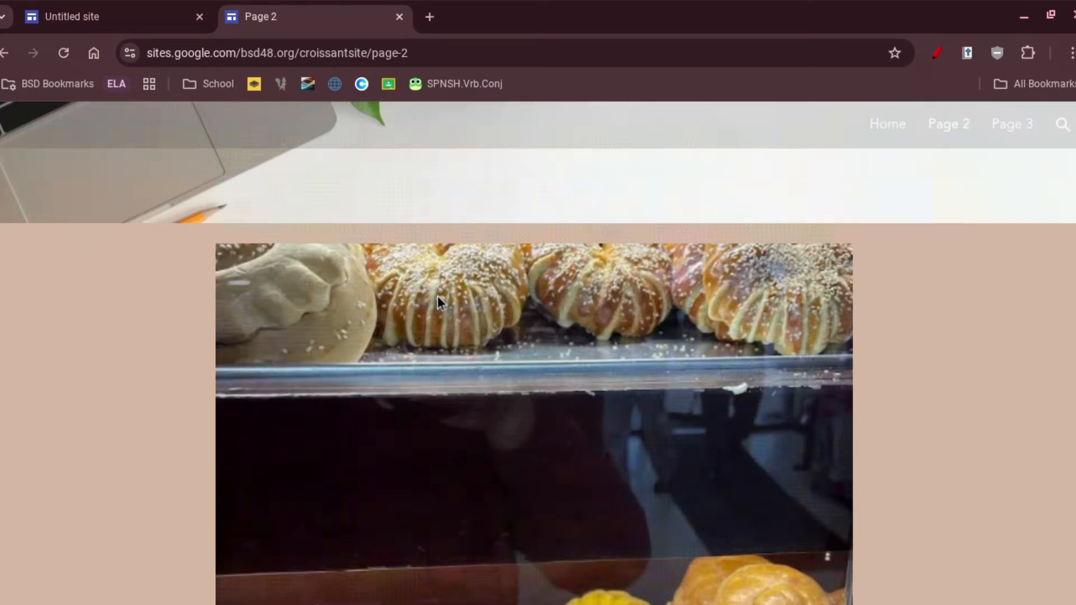
{"action": "scroll", "coordinate": [437, 296], "scroll_direction": "down", "scroll_amount": 10}
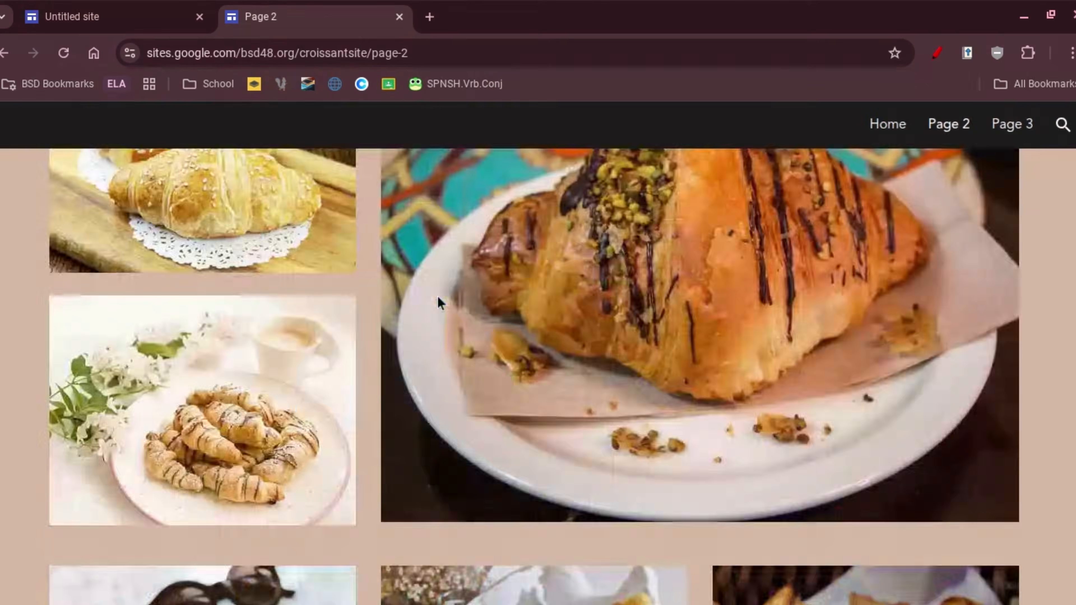